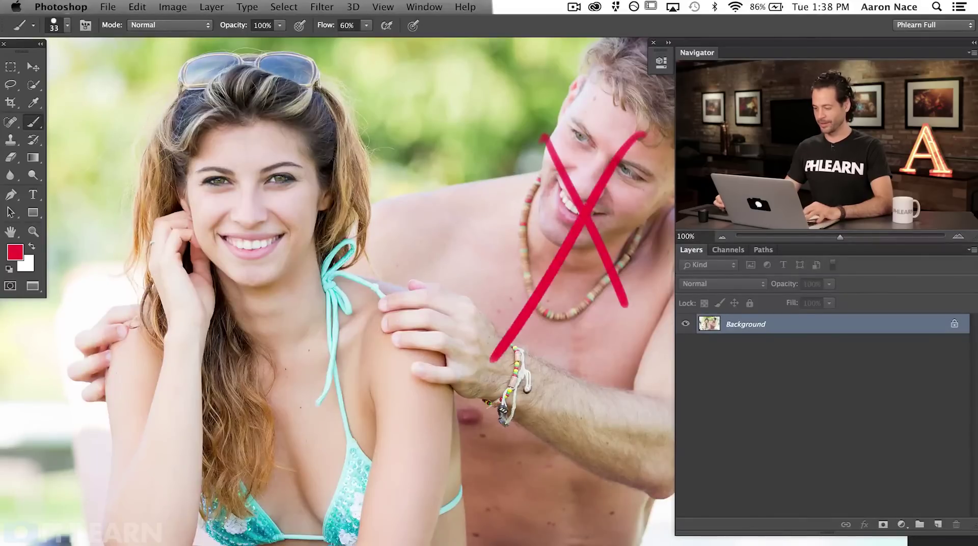
# - Undo the two red brush strokes that cross out the man
pyautogui.press('super+alt+z')
pyautogui.press('super+alt+z')
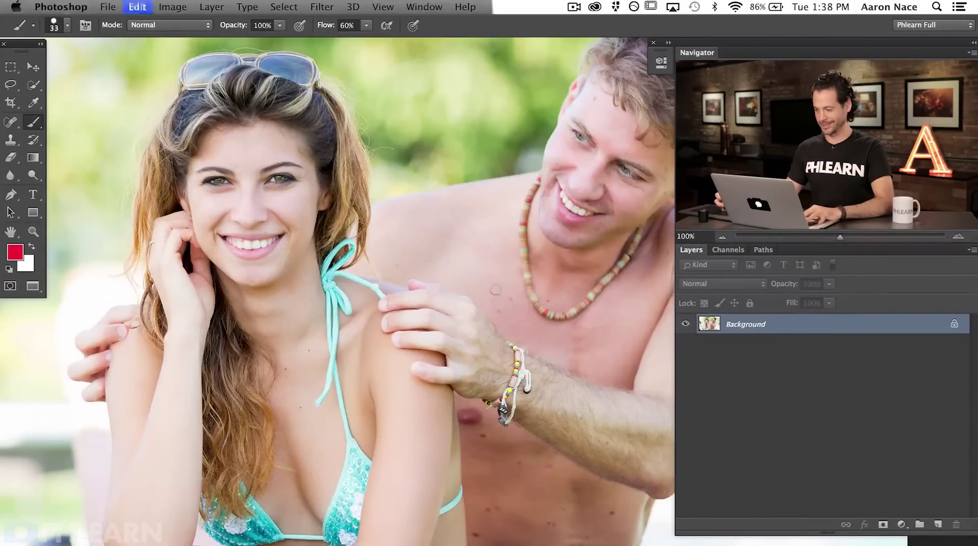
# - Add a new layer and circle the man's fingers on the woman's upper arm with a red brush stroke
pyautogui.press('super+shift+alt+n')
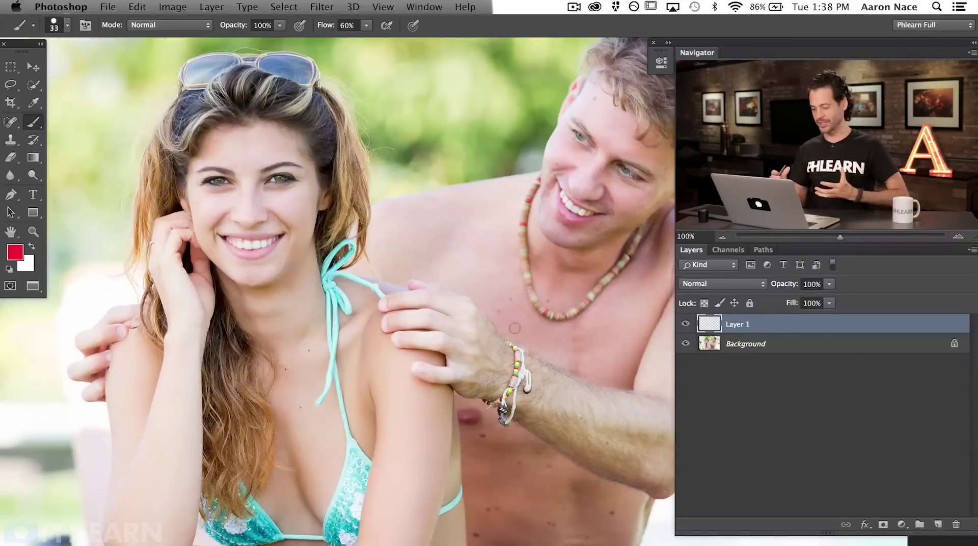
pyautogui.press('super+p')
pyautogui.press('Escape')
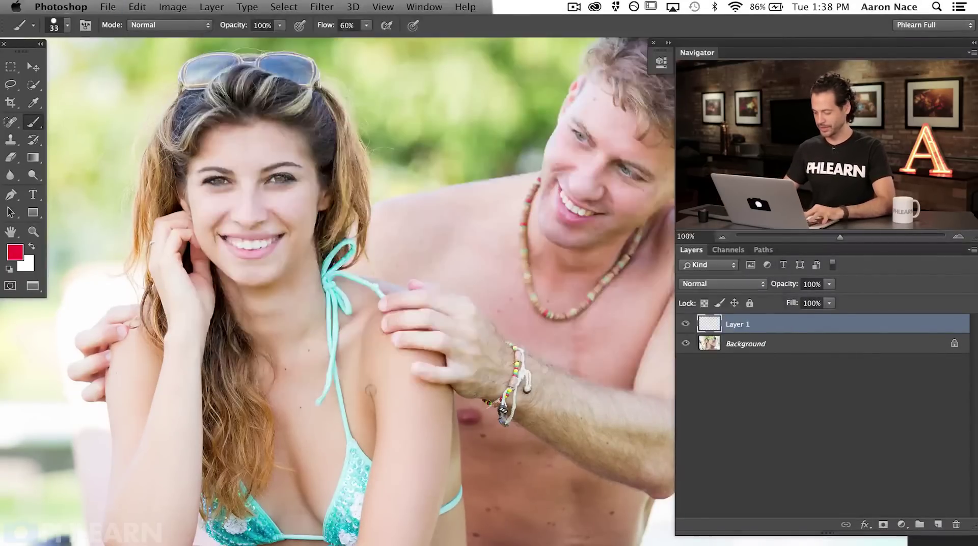
pyautogui.press('super+equal')
pyautogui.press('super+equal')
pyautogui.moveTo(332, 246); pyautogui.dragTo(314, 253)
pyautogui.moveTo(223, 152); pyautogui.dragTo(192, 163)
pyautogui.moveTo(101, 373); pyautogui.dragTo(594, 420)
pyautogui.moveTo(33, 330); pyautogui.dragTo(385, 377)
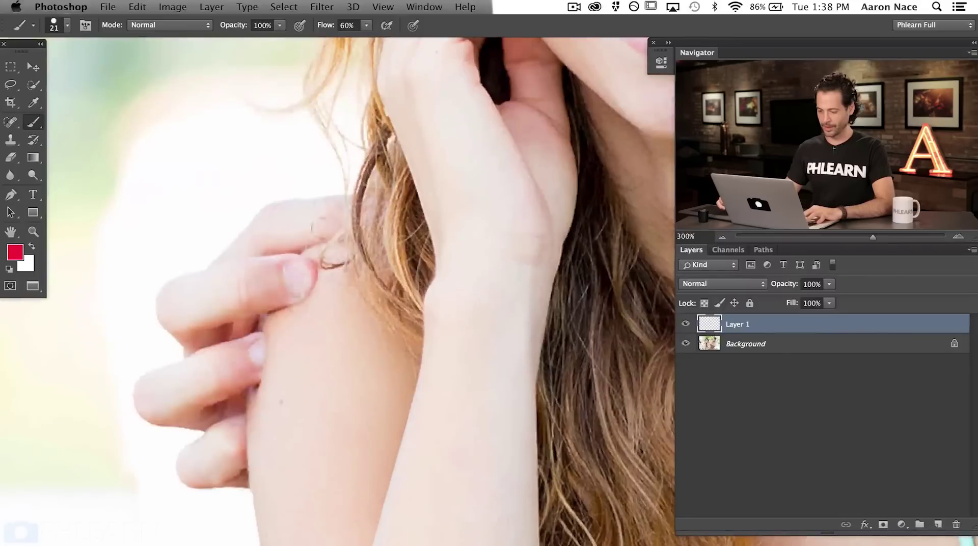
pyautogui.moveTo(285, 100); pyautogui.dragTo(217, 117)
pyautogui.moveTo(168, 183); pyautogui.dragTo(286, 128)
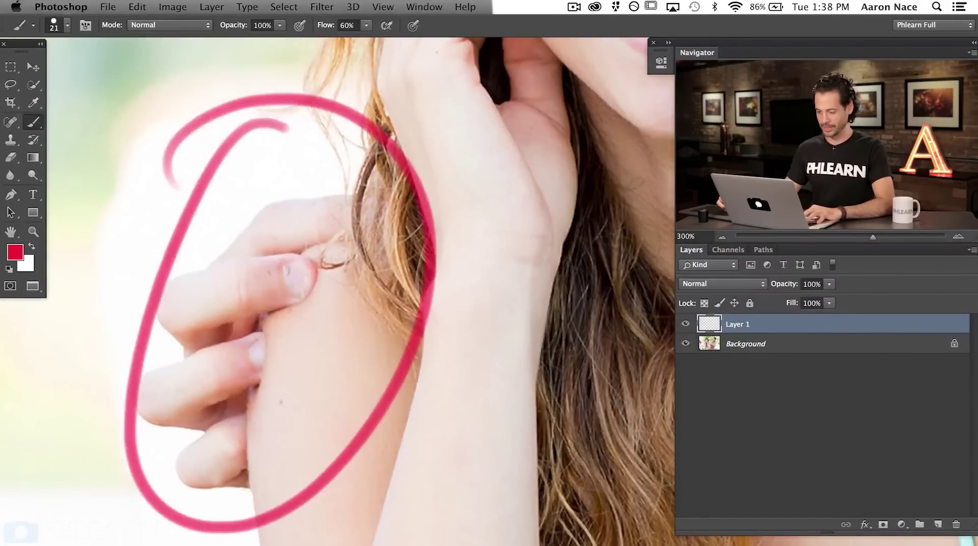
# - Try red strokes along the arm's edge and above the fingers, undoing each one
pyautogui.moveTo(253, 463)
pyautogui.mouseDown()
pyautogui.moveTo(248, 433)
pyautogui.moveTo(255, 314)
pyautogui.moveTo(287, 261)
pyautogui.moveTo(344, 238)
pyautogui.mouseUp()
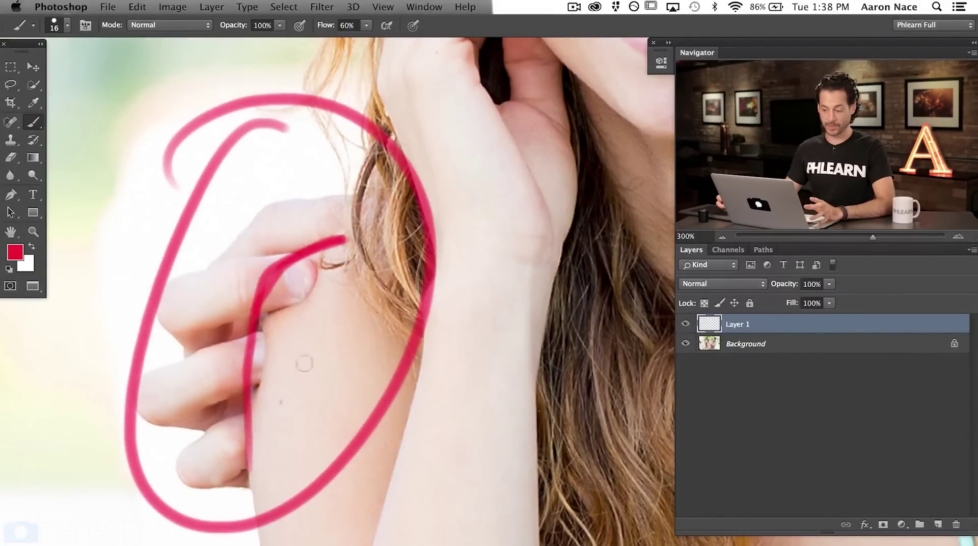
pyautogui.press('super+z')
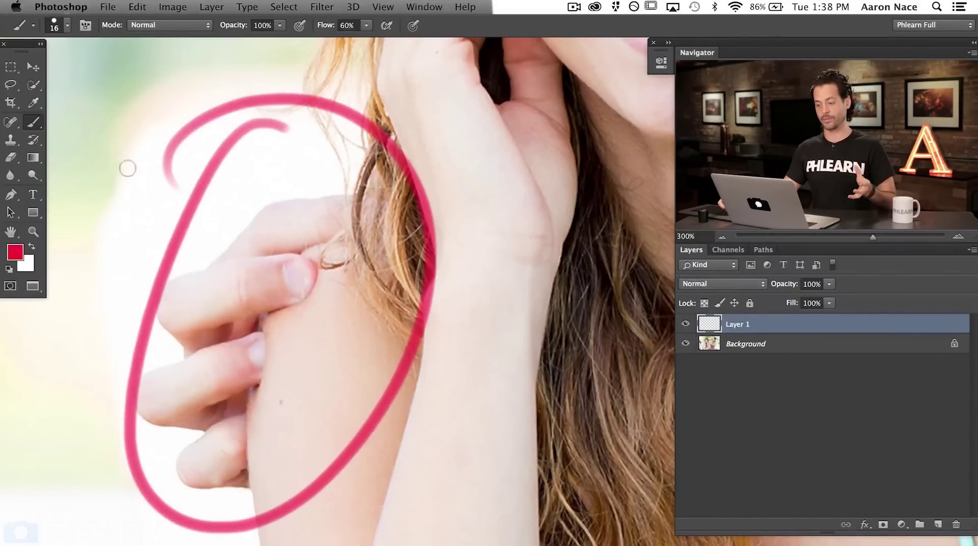
pyautogui.moveTo(260, 176)
pyautogui.mouseDown()
pyautogui.moveTo(285, 168)
pyautogui.moveTo(252, 262)
pyautogui.mouseUp()
pyautogui.press('super+z')
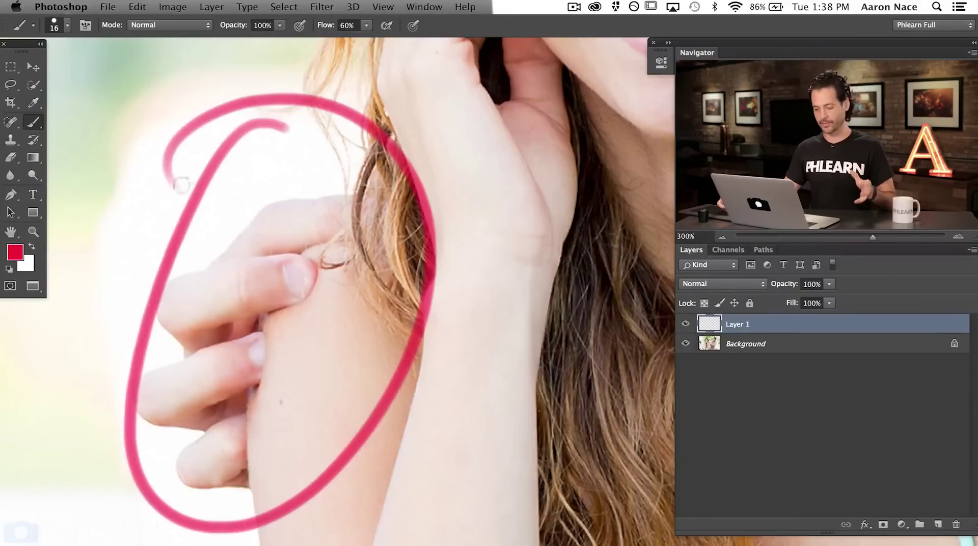
# - Circle the man's other hand, resting on the woman's shoulder beside the bikini strap, in red
pyautogui.moveTo(464, 304); pyautogui.dragTo(178, 326)
pyautogui.moveTo(609, 357); pyautogui.dragTo(293, 356)
pyautogui.moveTo(479, 356); pyautogui.dragTo(296, 355)
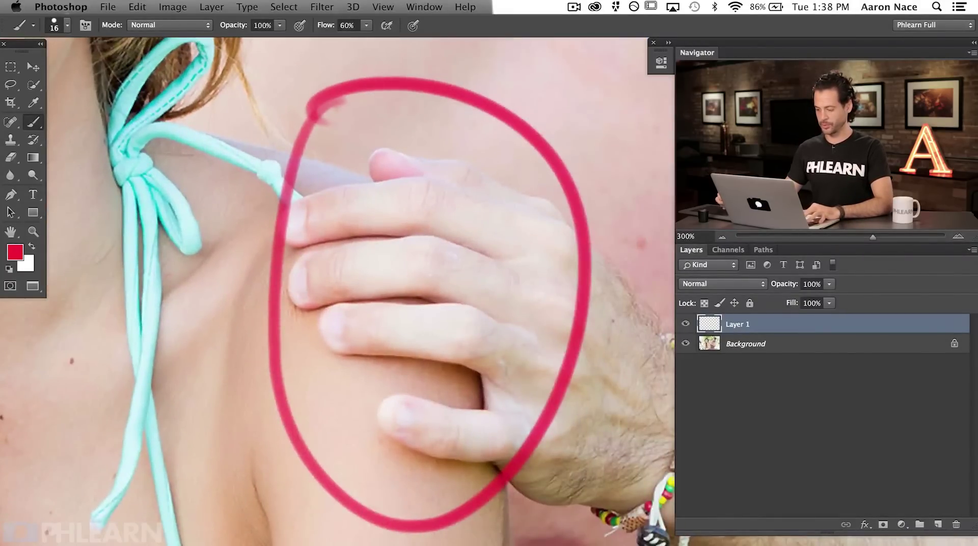
# - Cross out the man's face and lower body with red brush strokes
pyautogui.press('super+0')
pyautogui.press('super+1')
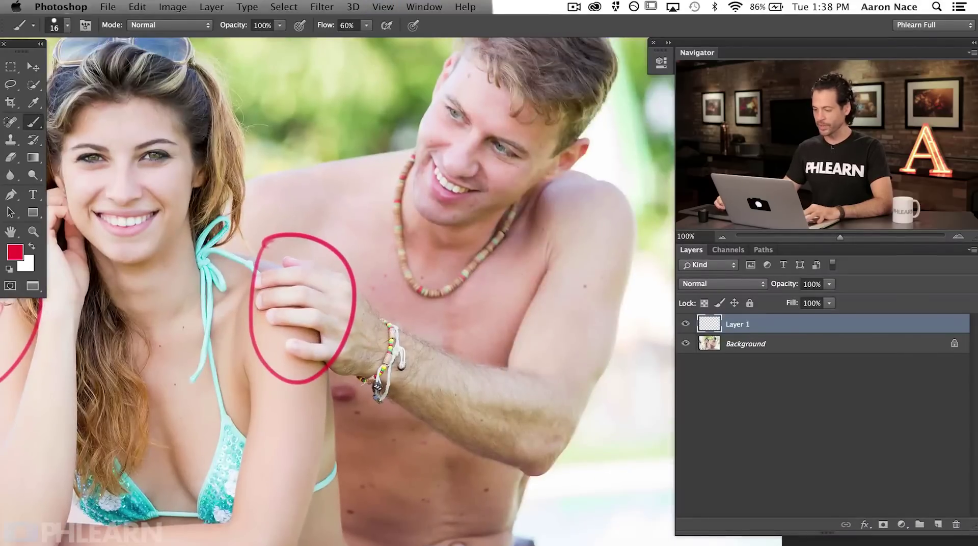
pyautogui.moveTo(505, 110); pyautogui.dragTo(411, 320)
pyautogui.moveTo(414, 396)
pyautogui.mouseDown()
pyautogui.moveTo(453, 471)
pyautogui.moveTo(489, 509)
pyautogui.mouseUp()
pyautogui.moveTo(482, 400)
pyautogui.mouseDown()
pyautogui.moveTo(392, 544)
pyautogui.moveTo(461, 453)
pyautogui.mouseUp()
# - Trace the woman's shoulder and arm edges where the hands cover them in red, and delete the annotation layer
pyautogui.scroll(2, 461, 453)
pyautogui.hscroll(-4, 461, 453)
pyautogui.moveTo(319, 193)
pyautogui.mouseDown()
pyautogui.moveTo(442, 316)
pyautogui.moveTo(434, 544)
pyautogui.mouseUp()
pyautogui.hscroll(-6, 435, 509)
pyautogui.scroll(2, 435, 510)
pyautogui.moveTo(191, 250); pyautogui.dragTo(142, 350)
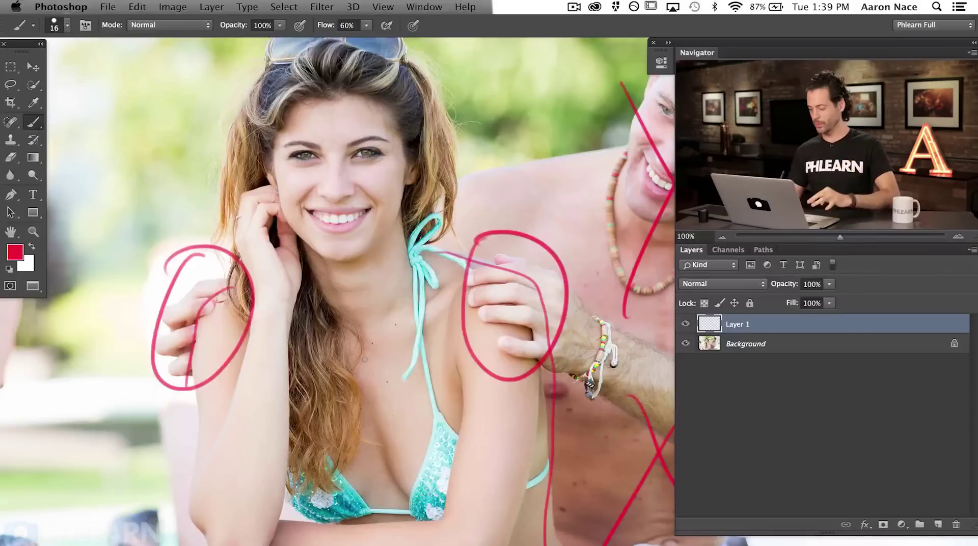
pyautogui.press('Delete')
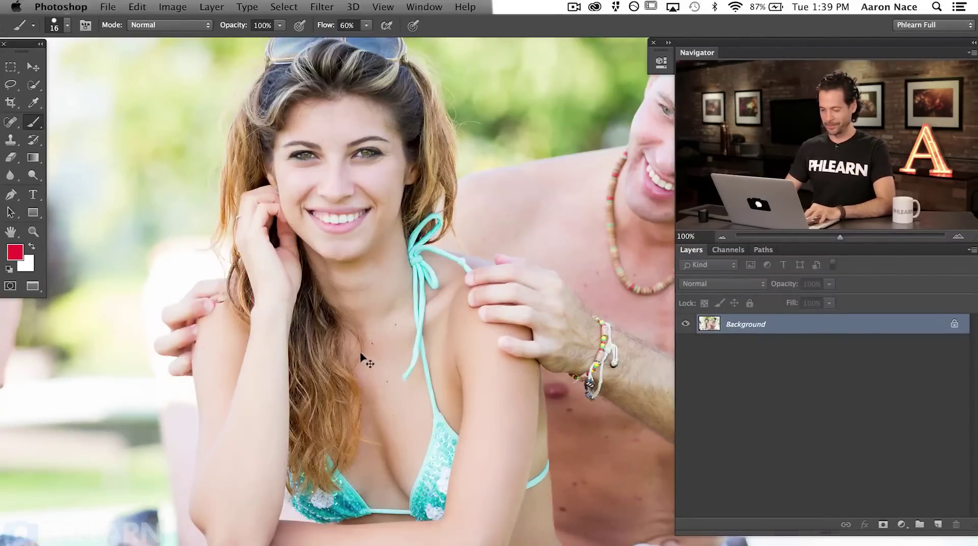
# - Trace the edge of the woman's upper arm with a Pen tool path, from below the man's fingers up to her hair
pyautogui.press('super+equal')
pyautogui.moveTo(204, 336); pyautogui.dragTo(517, 354)
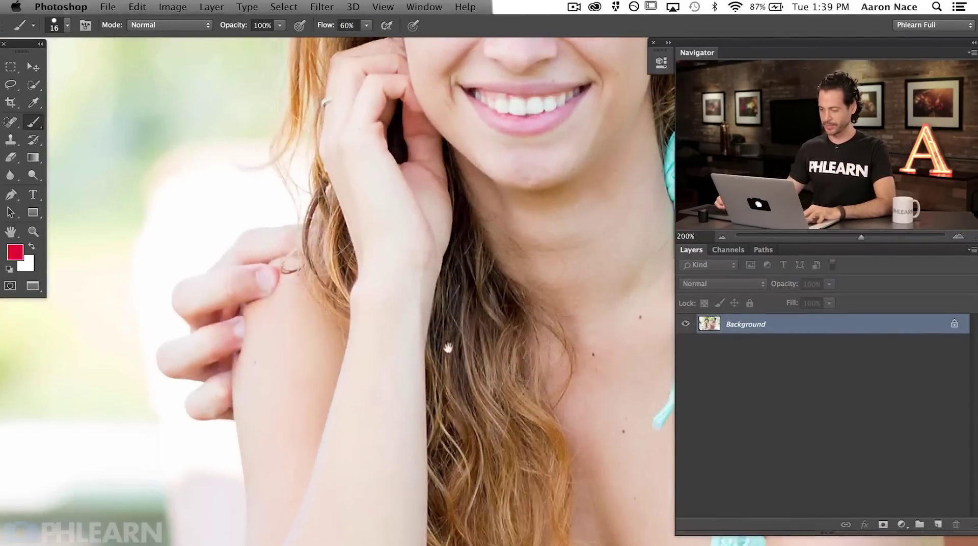
pyautogui.press('super+equal')
pyautogui.moveTo(267, 434); pyautogui.dragTo(439, 429)
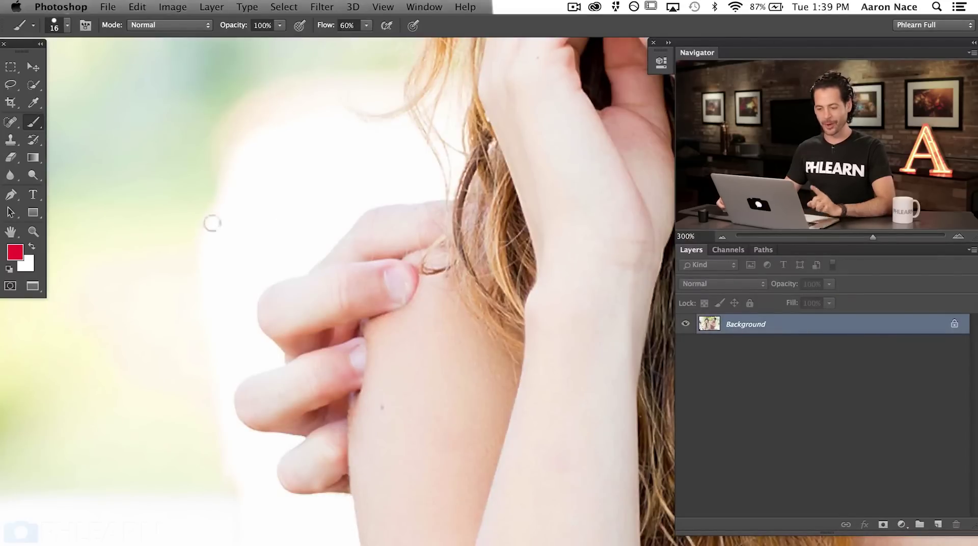
pyautogui.moveTo(16, 197); pyautogui.dragTo(48, 191)
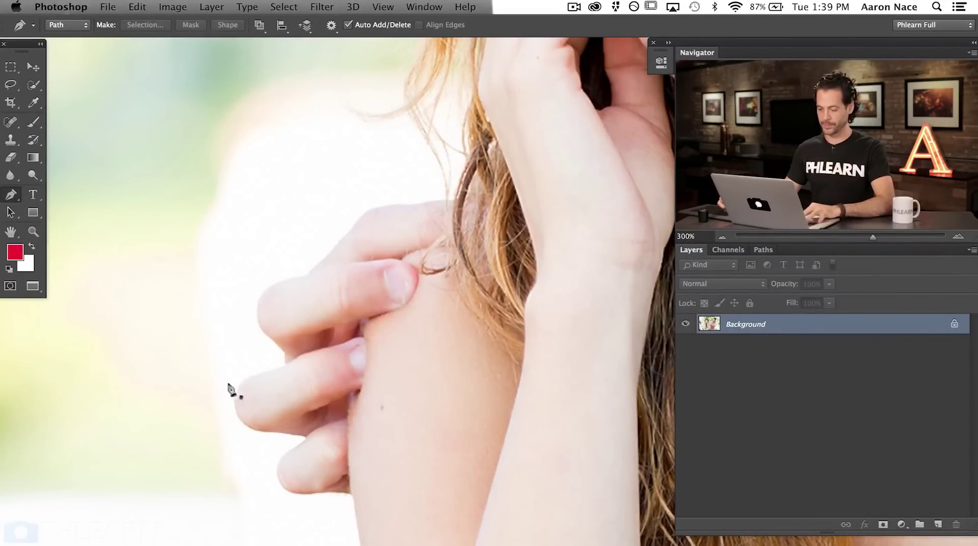
pyautogui.scroll(-3, 245, 397)
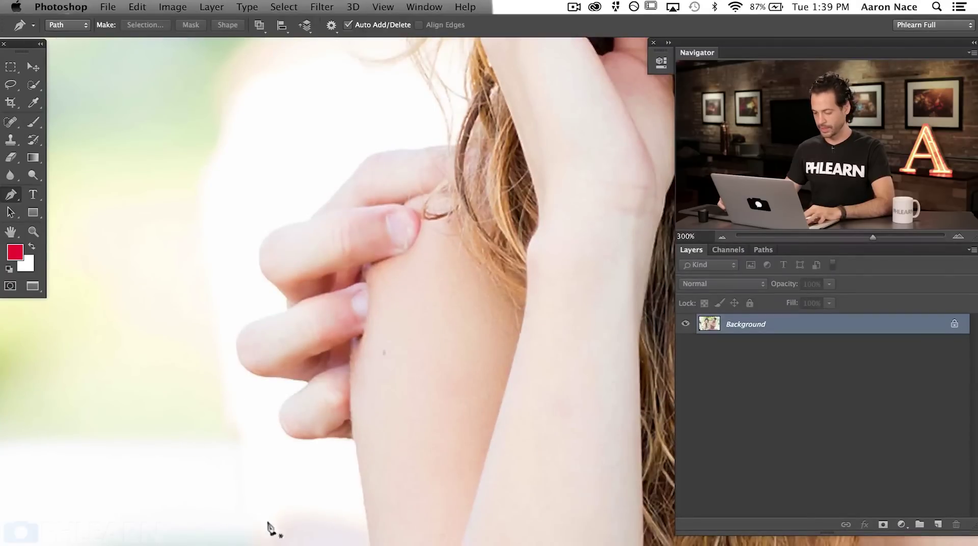
pyautogui.moveTo(304, 506); pyautogui.dragTo(312, 495)
pyautogui.moveTo(355, 442); pyautogui.dragTo(350, 392)
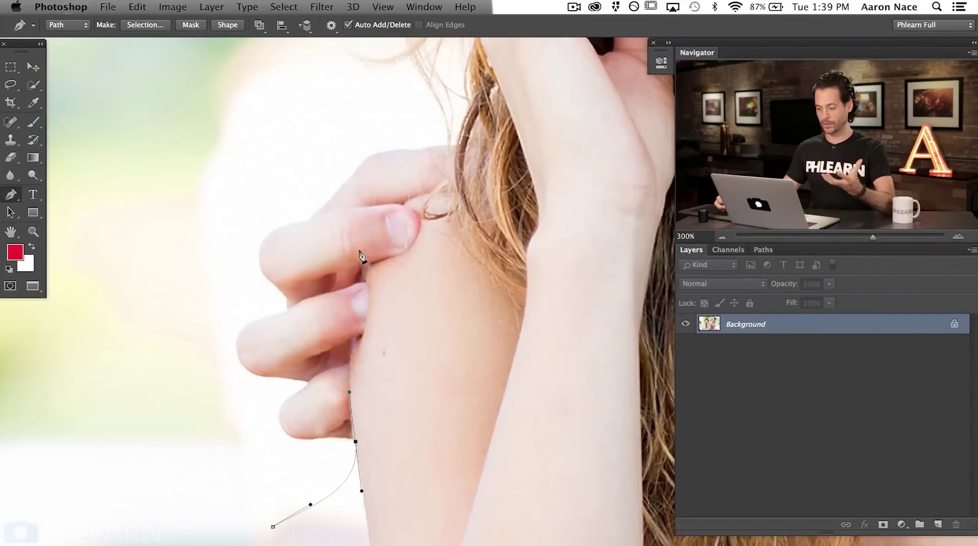
pyautogui.moveTo(368, 241); pyautogui.dragTo(388, 199)
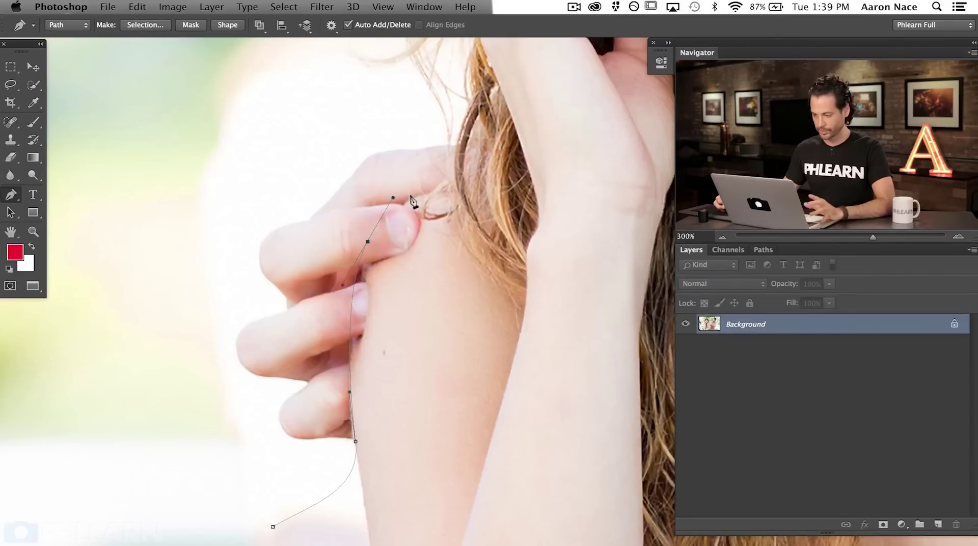
pyautogui.moveTo(363, 236); pyautogui.dragTo(363, 242)
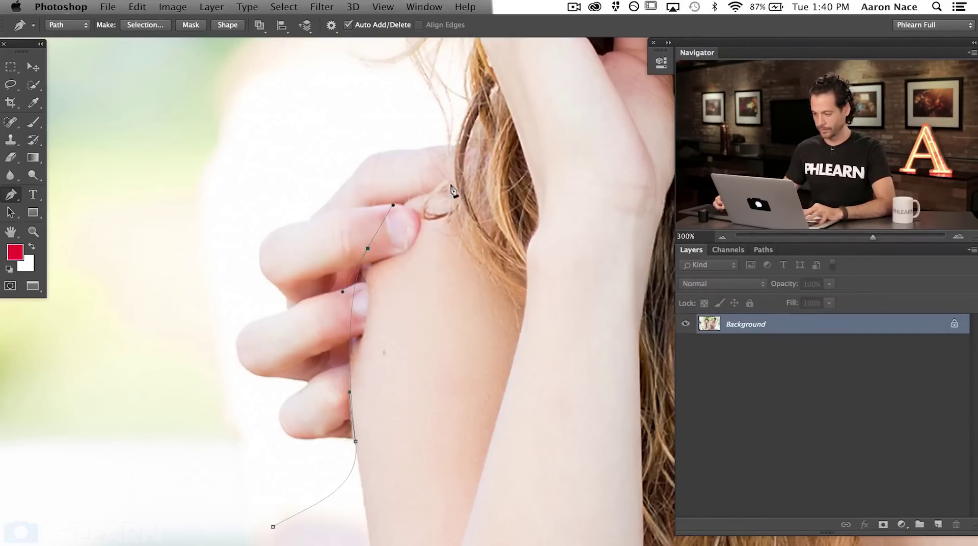
pyautogui.moveTo(487, 190); pyautogui.dragTo(491, 190)
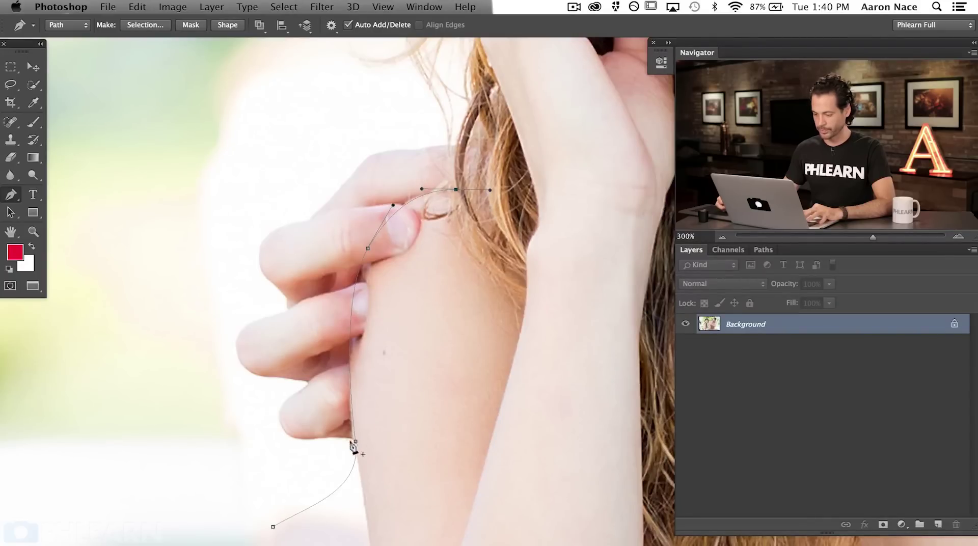
# - Continue the path up along the hair and loop it through the background around the fingers to close it
pyautogui.moveTo(474, 218); pyautogui.dragTo(456, 319)
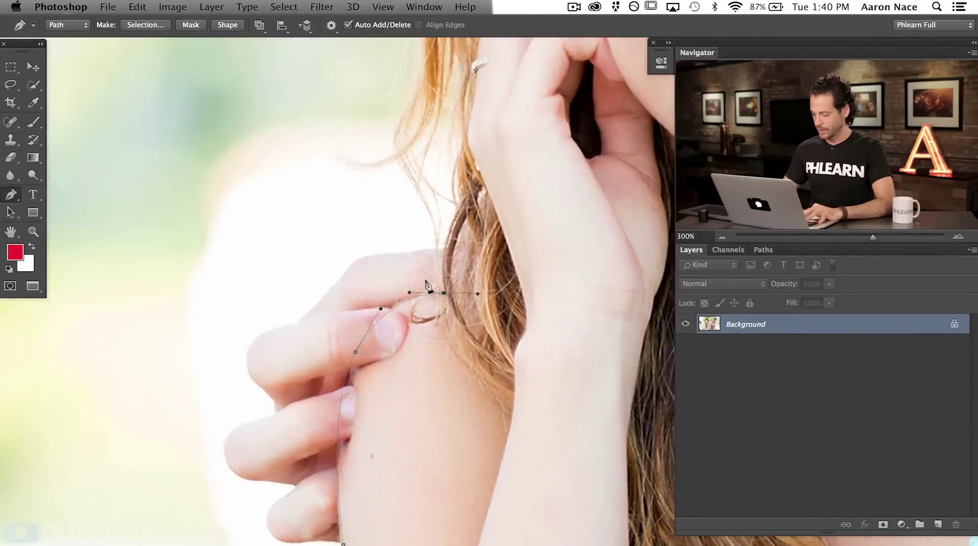
pyautogui.press('super+plus')
pyautogui.scroll(3, 489, 341)
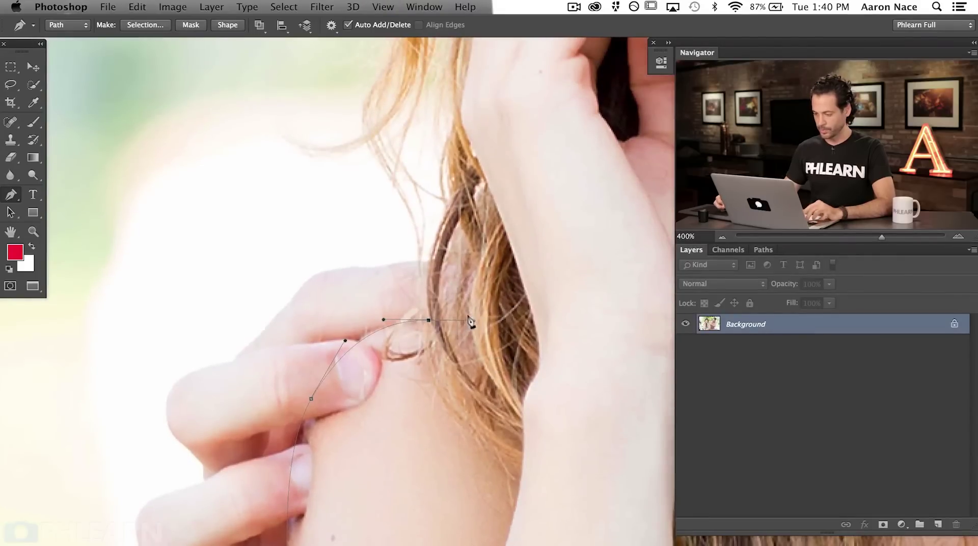
pyautogui.moveTo(470, 313); pyautogui.dragTo(459, 277)
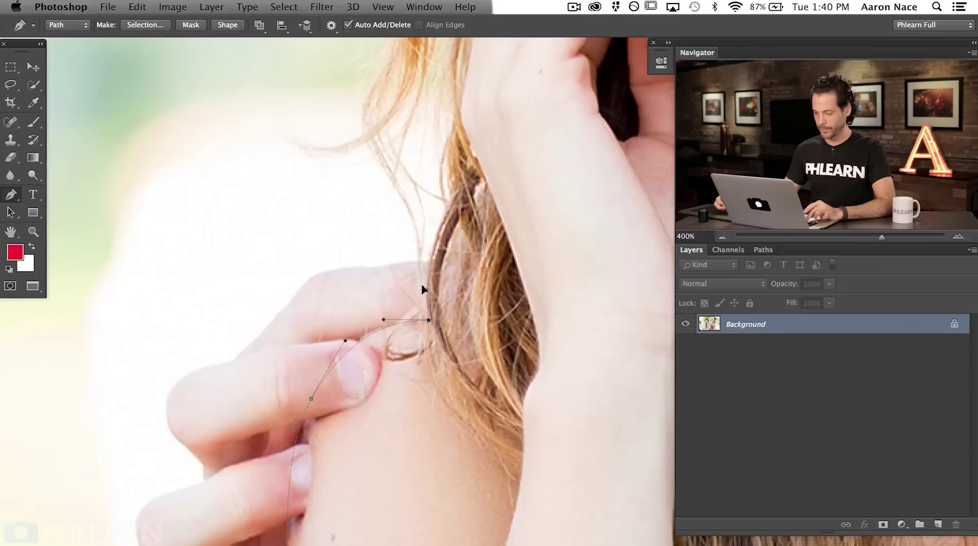
pyautogui.moveTo(429, 244); pyautogui.dragTo(430, 238)
pyautogui.click(425, 250)
pyautogui.moveTo(336, 232); pyautogui.dragTo(330, 230)
pyautogui.moveTo(182, 283); pyautogui.dragTo(178, 287)
pyautogui.moveTo(154, 389); pyautogui.dragTo(376, 231)
pyautogui.moveTo(247, 373); pyautogui.dragTo(245, 544)
pyautogui.moveTo(394, 532); pyautogui.dragTo(335, 527)
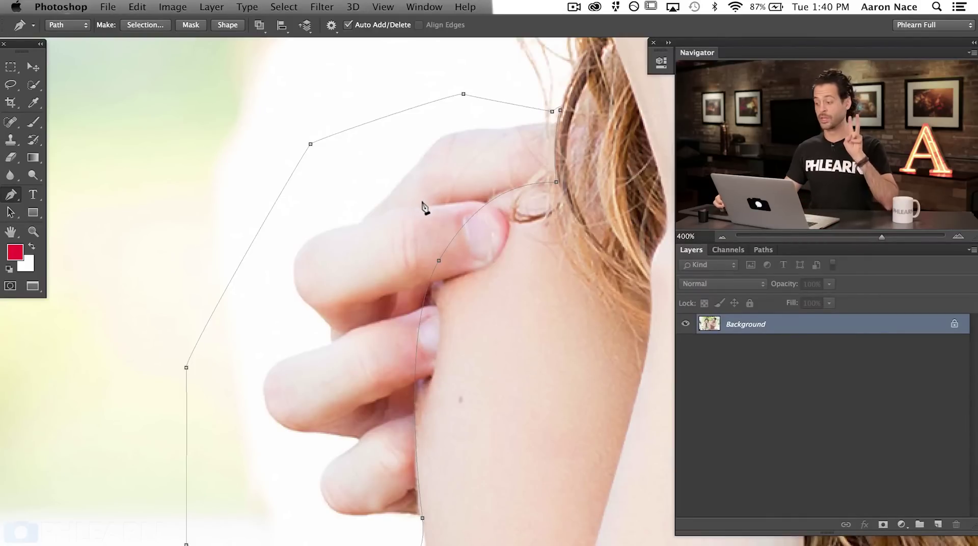
# - Add a new layer and turn the path into a new selection with a 0.5 pixel feather radius
pyautogui.press('super+shift+alt+n')
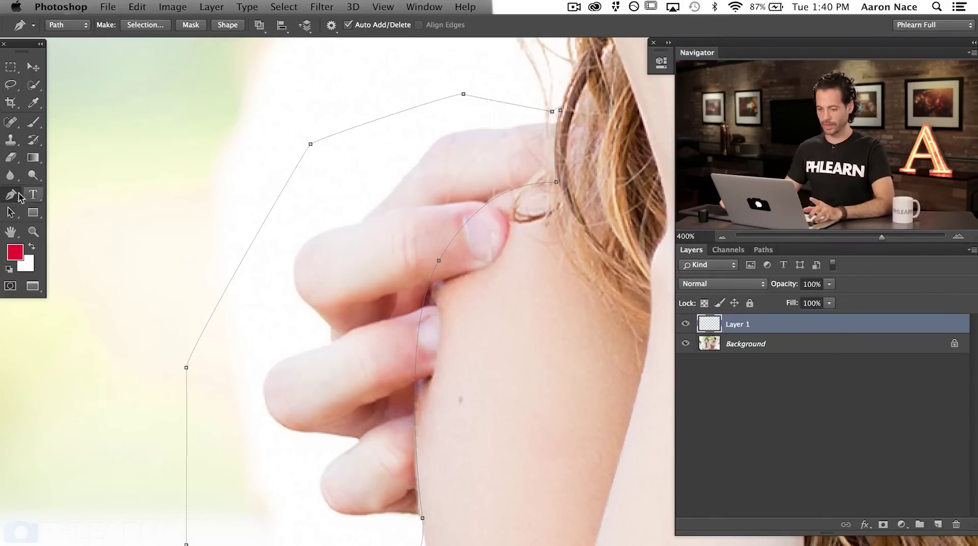
pyautogui.rightClick(356, 237)
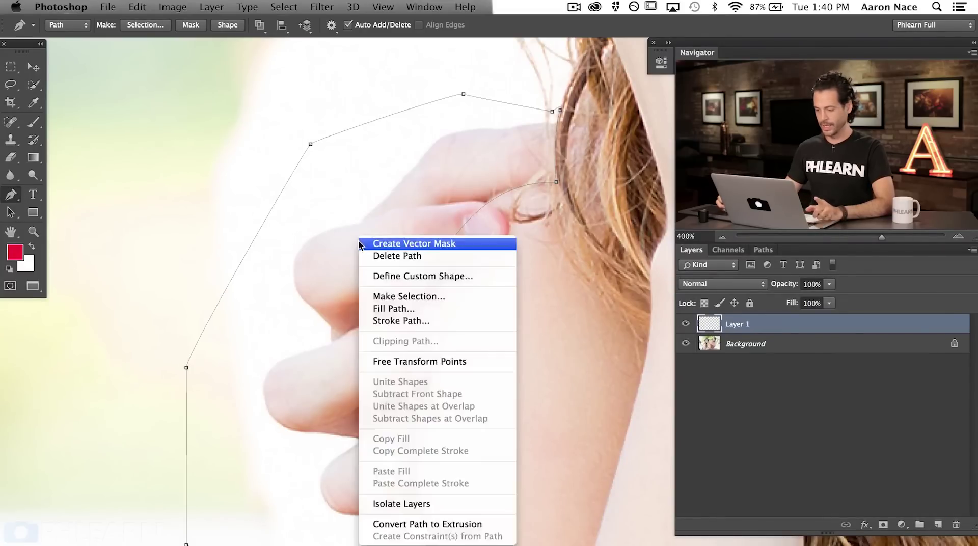
pyautogui.click(424, 297)
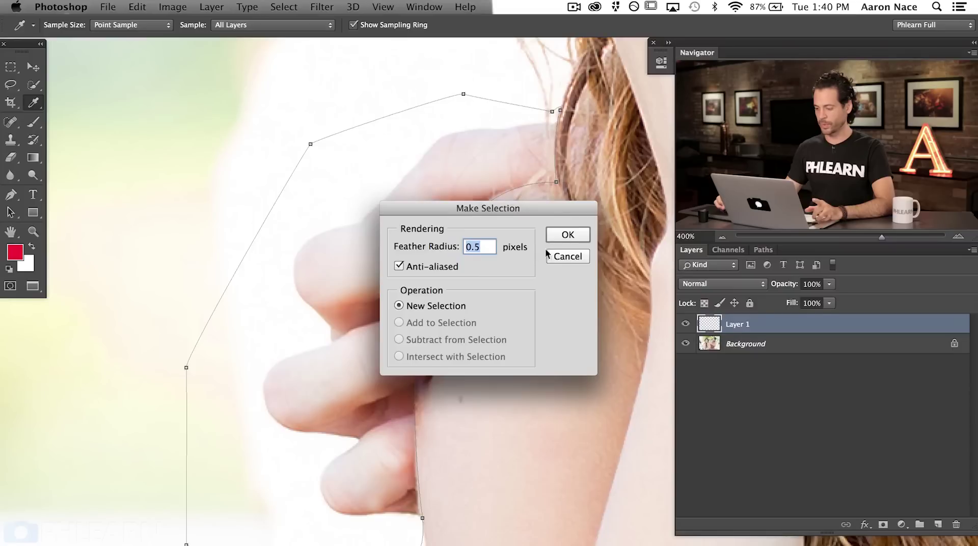
pyautogui.click(568, 235)
# - Paint over the fingers inside the selection with a size 71 brush, using the white sampled from the background beside them
pyautogui.press('super+minus')
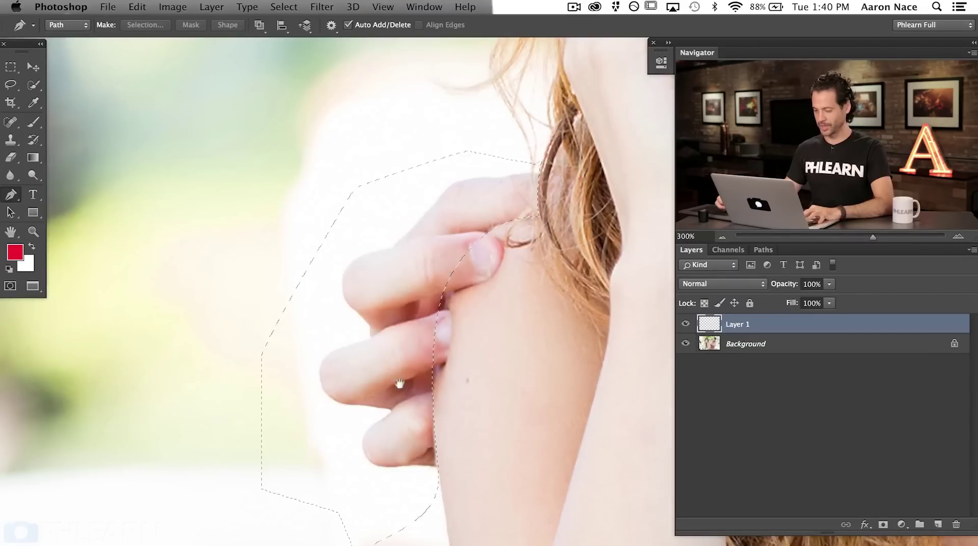
pyautogui.moveTo(400, 384); pyautogui.dragTo(372, 408)
pyautogui.press('b')
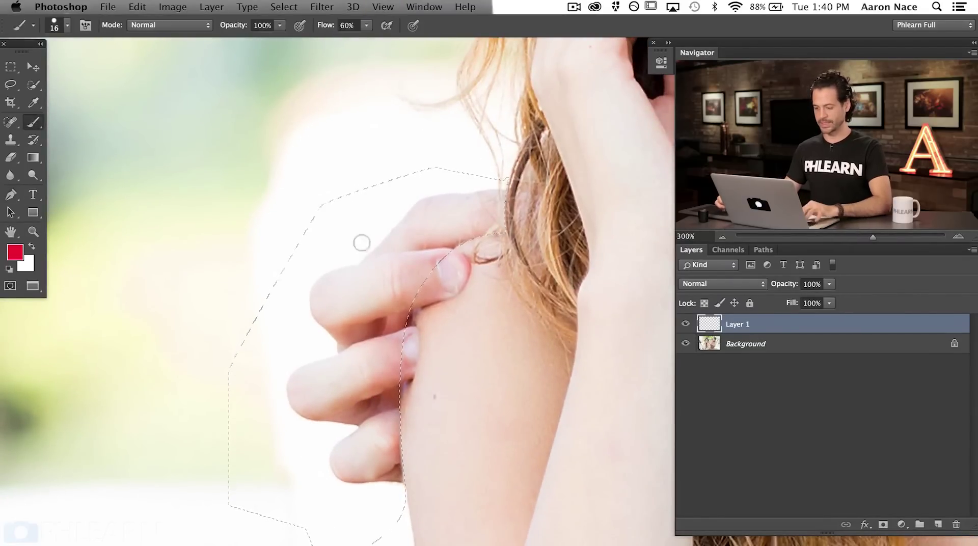
pyautogui.press(']')
pyautogui.press(']')
pyautogui.press(']')
pyautogui.keyDown('ctrl'); pyautogui.keyDown('alt'); pyautogui.moveTo(331, 244); pyautogui.dragTo(364, 226); pyautogui.keyUp('alt'); pyautogui.keyUp('ctrl')
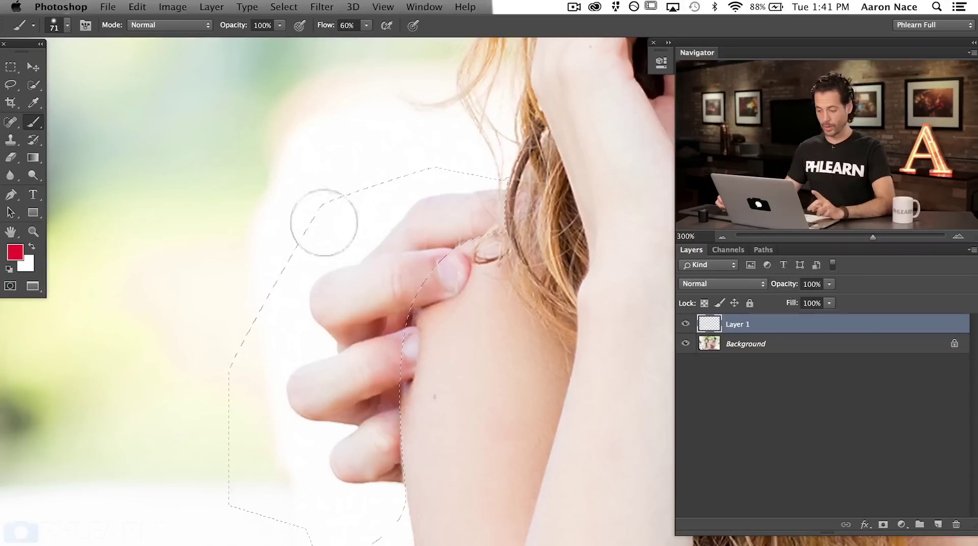
pyautogui.keyDown('alt'); pyautogui.click(351, 229); pyautogui.keyUp('alt')
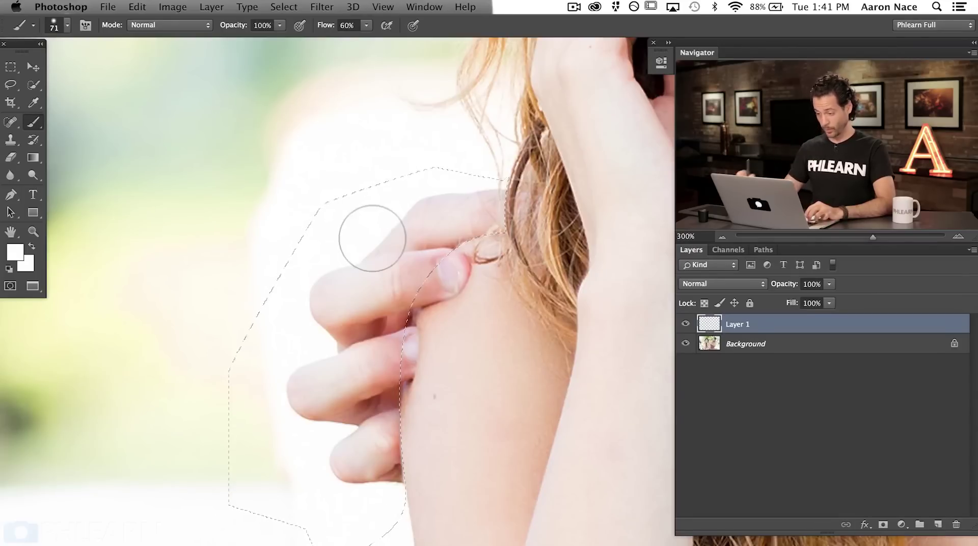
pyautogui.moveTo(323, 284)
pyautogui.mouseDown()
pyautogui.moveTo(406, 209)
pyautogui.moveTo(398, 259)
pyautogui.moveTo(457, 208)
pyautogui.moveTo(462, 234)
pyautogui.moveTo(495, 197)
pyautogui.moveTo(416, 304)
pyautogui.moveTo(418, 262)
pyautogui.moveTo(388, 278)
pyautogui.moveTo(378, 376)
pyautogui.moveTo(387, 473)
pyautogui.moveTo(374, 271)
pyautogui.moveTo(342, 321)
pyautogui.moveTo(313, 430)
pyautogui.moveTo(318, 299)
pyautogui.moveTo(318, 432)
pyautogui.moveTo(367, 339)
pyautogui.moveTo(331, 482)
pyautogui.moveTo(404, 229)
pyautogui.moveTo(481, 230)
pyautogui.mouseUp()
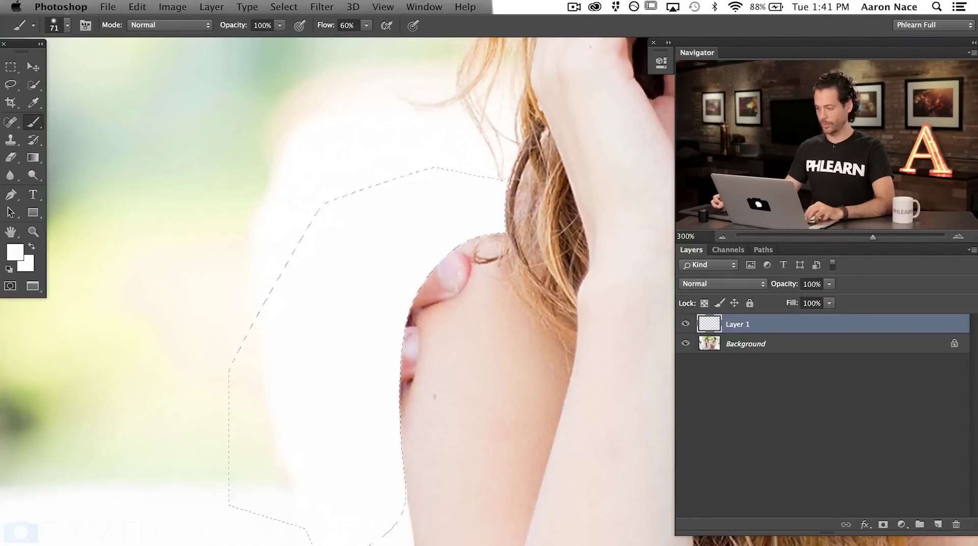
# - Invert the selection around the painted background area
pyautogui.moveTo(500, 369); pyautogui.dragTo(445, 357)
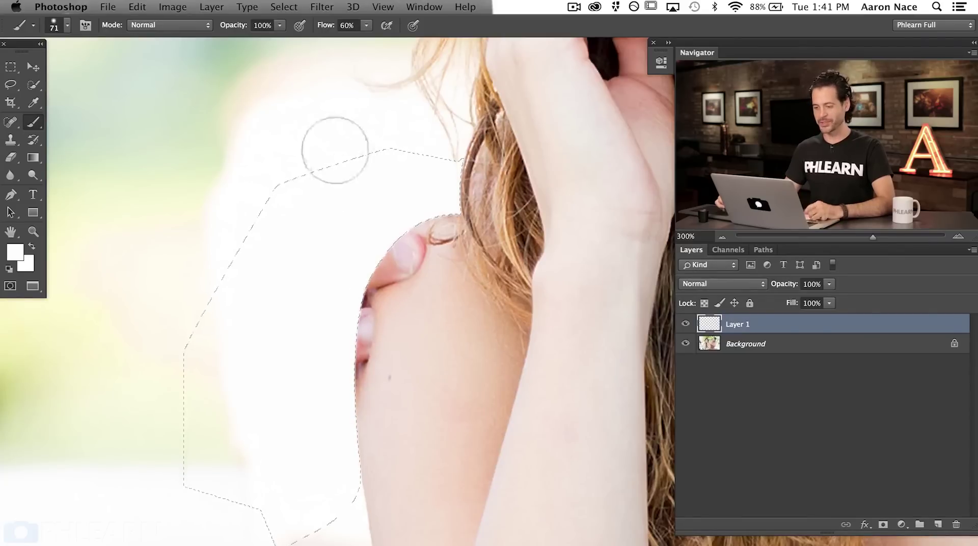
pyautogui.click(285, 7)
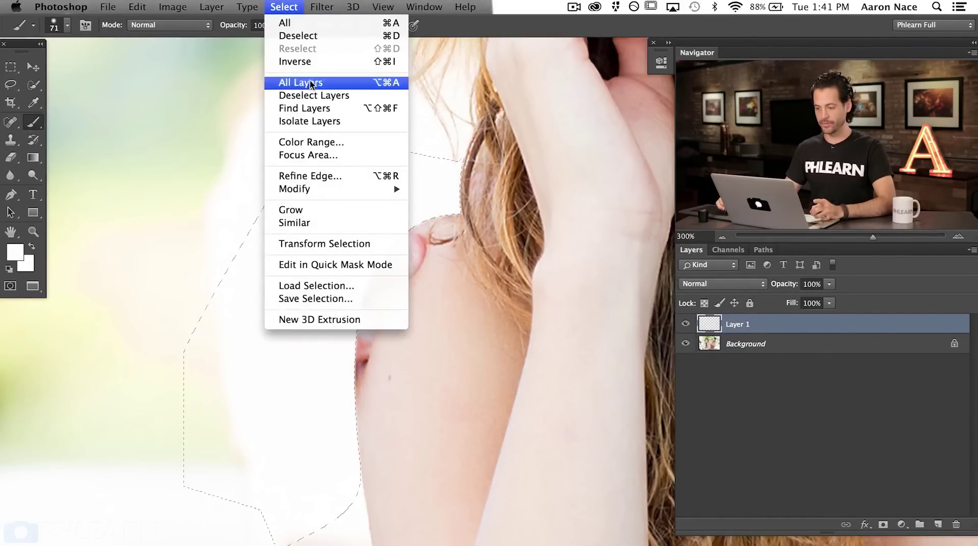
pyautogui.click(316, 61)
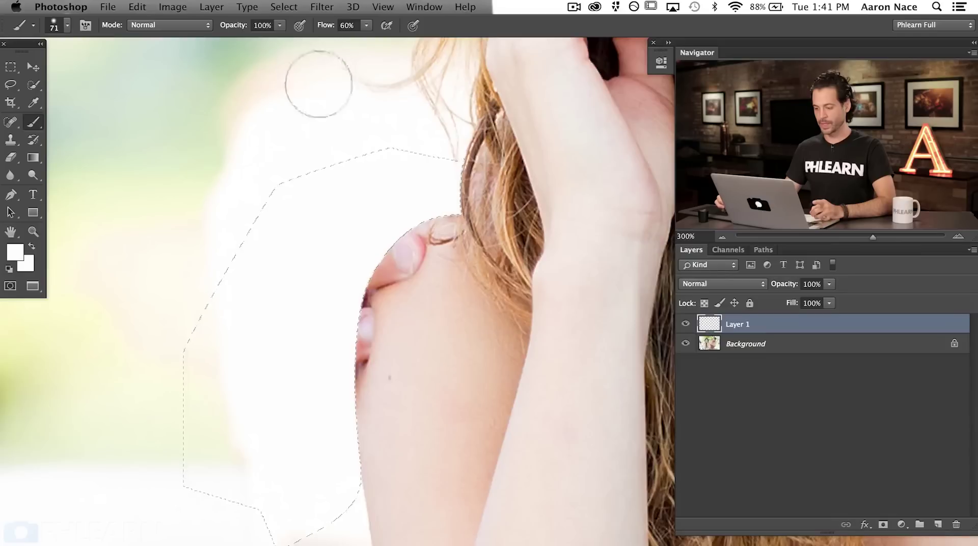
# - Try a white brush stroke over the fingers on the arm inside the inverted selection, and undo it
pyautogui.moveTo(375, 363)
pyautogui.mouseDown()
pyautogui.moveTo(344, 402)
pyautogui.moveTo(354, 404)
pyautogui.moveTo(409, 291)
pyautogui.moveTo(385, 371)
pyautogui.moveTo(433, 355)
pyautogui.moveTo(378, 407)
pyautogui.moveTo(490, 389)
pyautogui.moveTo(547, 349)
pyautogui.moveTo(468, 317)
pyautogui.moveTo(419, 278)
pyautogui.mouseUp()
pyautogui.press('super+z')
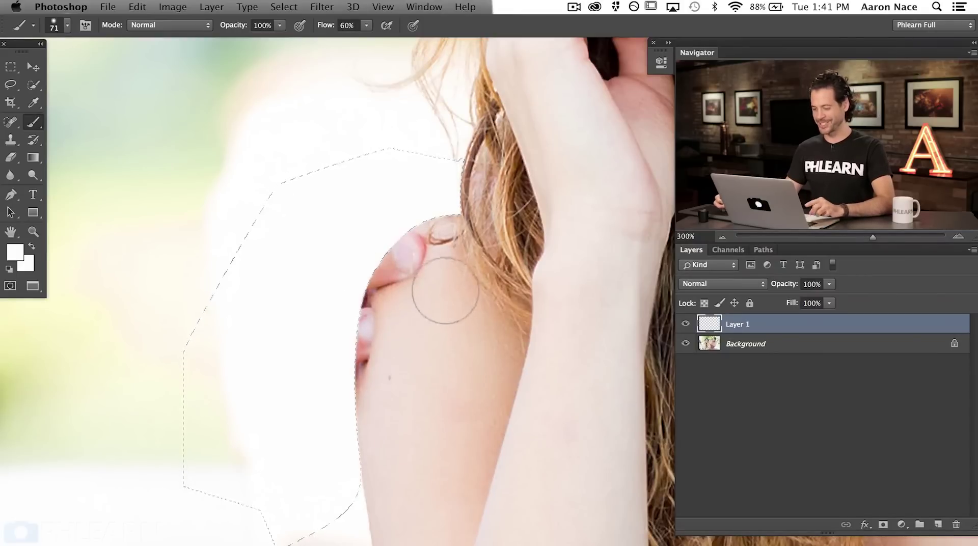
# - Switch to the Clone Stamp with a size 83 brush and hide the selection outline
pyautogui.press('s')
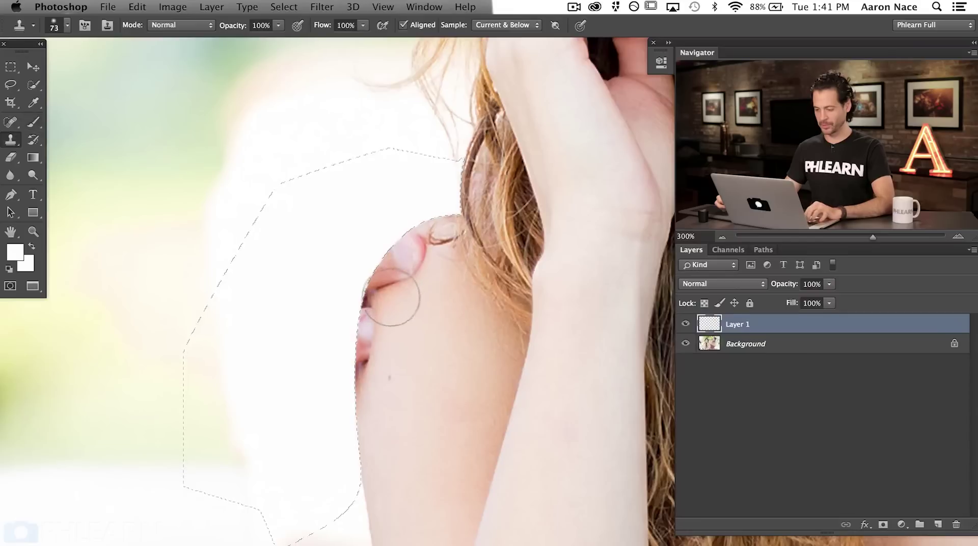
pyautogui.press(']')
pyautogui.press(']')
pyautogui.press(']')
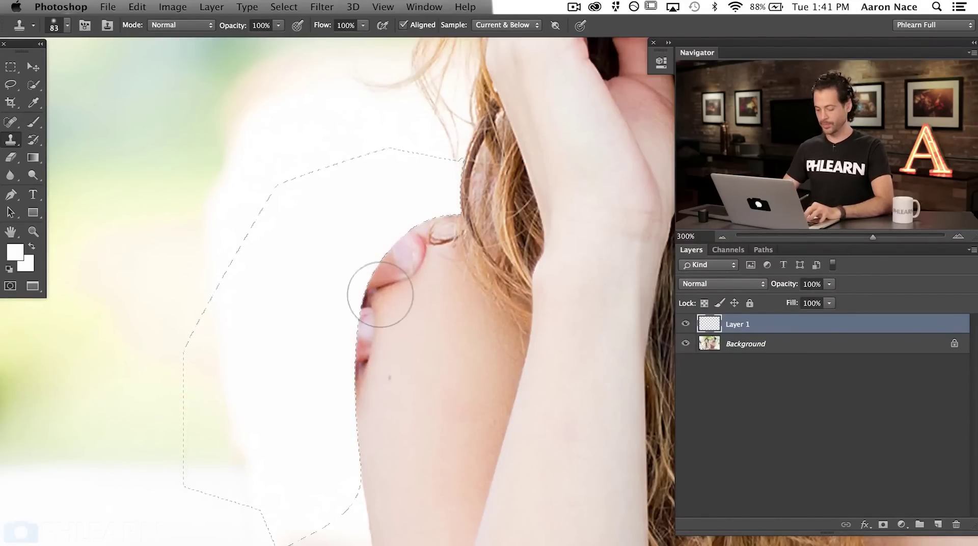
pyautogui.press('super+h')
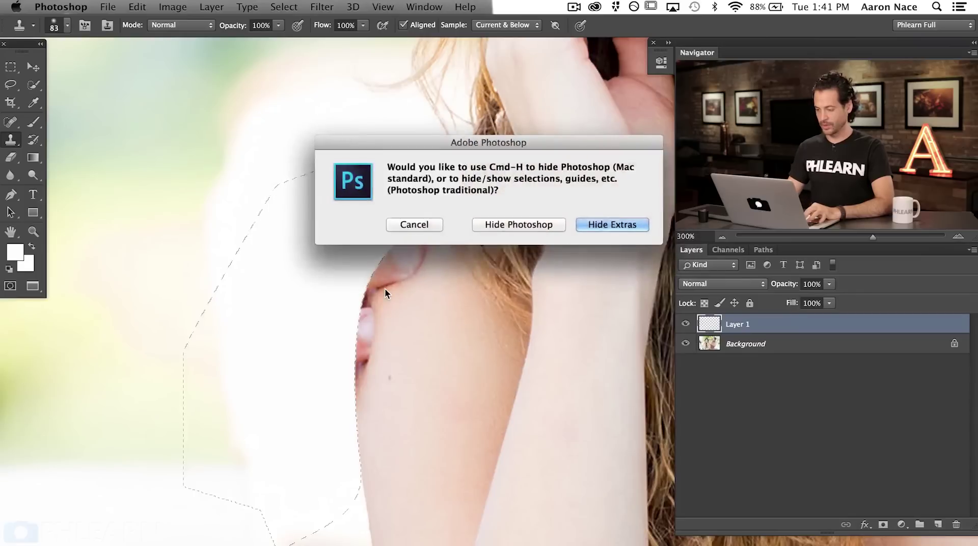
pyautogui.click(612, 224)
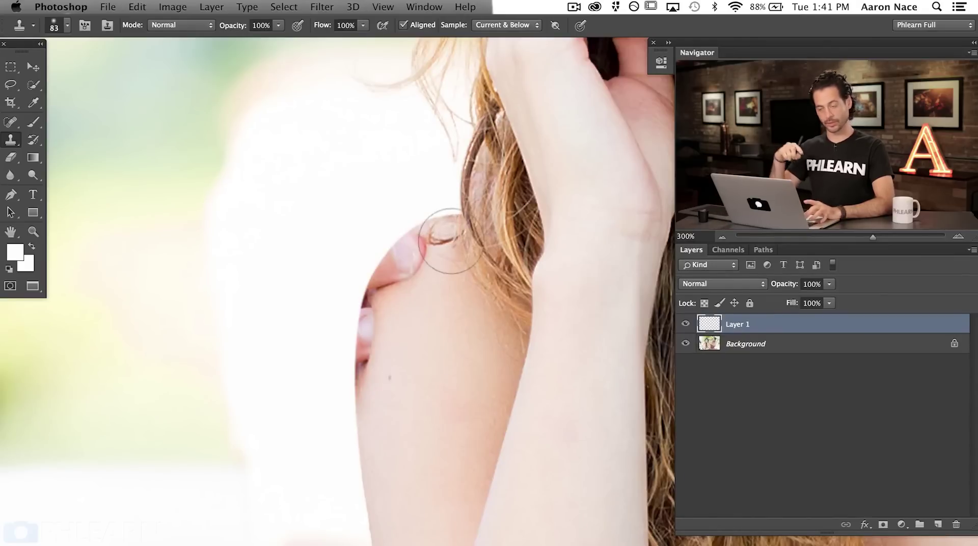
pyautogui.press('super+h')
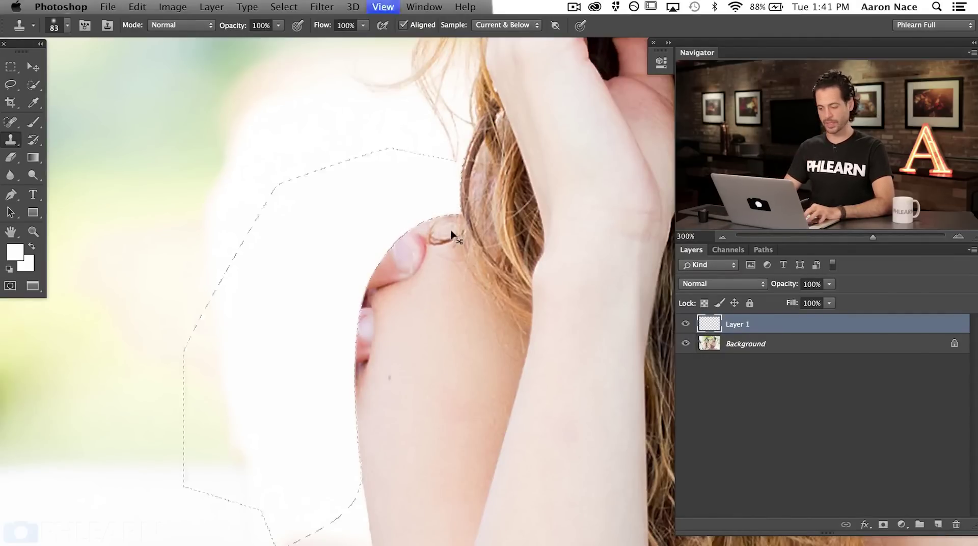
pyautogui.press('super+h')
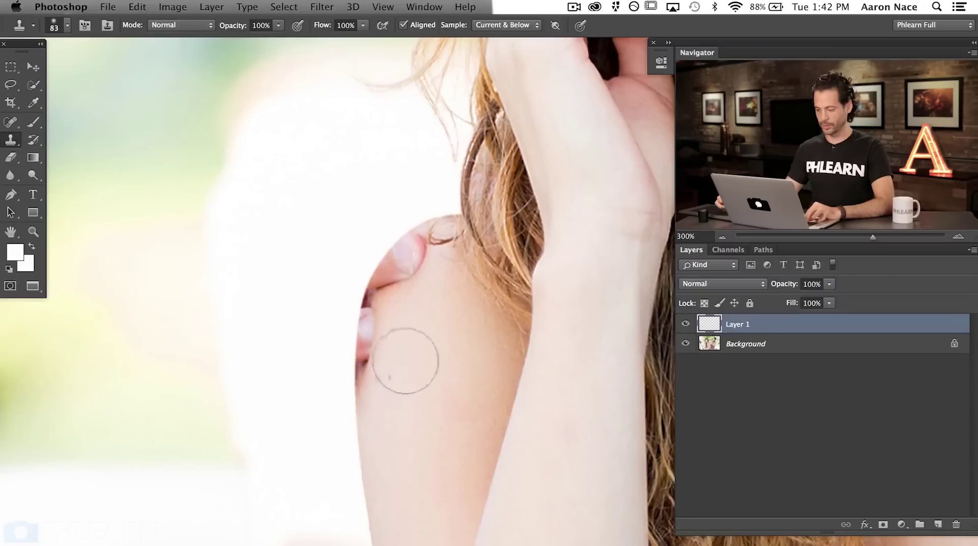
# - Clone skin sampled from the upper arm over the man's fingers along the arm's outer edge
pyautogui.keyDown('alt'); pyautogui.click(421, 324); pyautogui.keyUp('alt')
pyautogui.moveTo(407, 267)
pyautogui.mouseDown()
pyautogui.moveTo(400, 253)
pyautogui.moveTo(414, 273)
pyautogui.moveTo(382, 305)
pyautogui.moveTo(362, 361)
pyautogui.moveTo(362, 291)
pyautogui.moveTo(356, 350)
pyautogui.moveTo(368, 308)
pyautogui.mouseUp()
pyautogui.keyDown('alt'); pyautogui.click(366, 451); pyautogui.keyUp('alt')
pyautogui.press('super+z')
pyautogui.keyDown('alt'); pyautogui.click(385, 454); pyautogui.keyUp('alt')
pyautogui.click(372, 299)
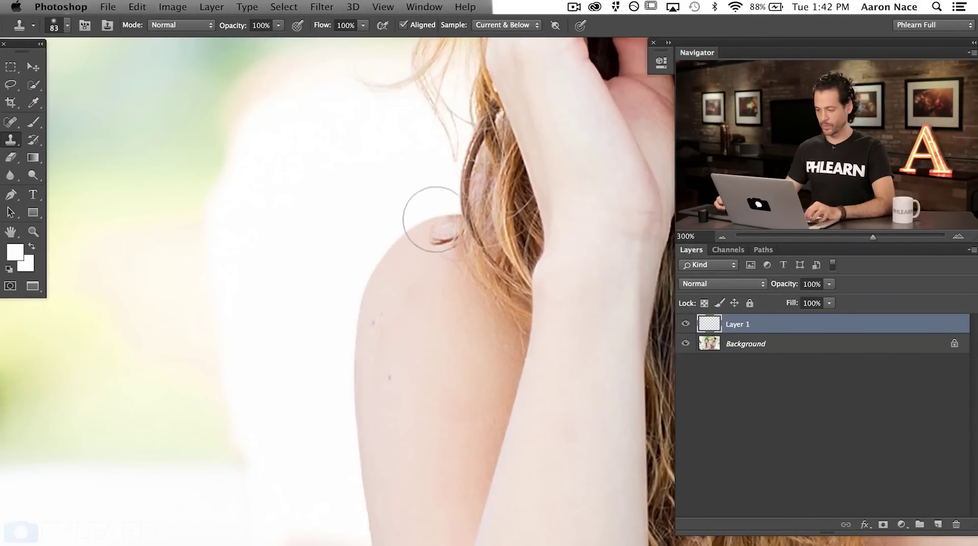
# - Clone clean arm skin over the leftover marks near the arm's outer edge, and choose the size 67 brush preset
pyautogui.moveTo(411, 440)
pyautogui.mouseDown()
pyautogui.moveTo(412, 337)
pyautogui.moveTo(402, 416)
pyautogui.mouseUp()
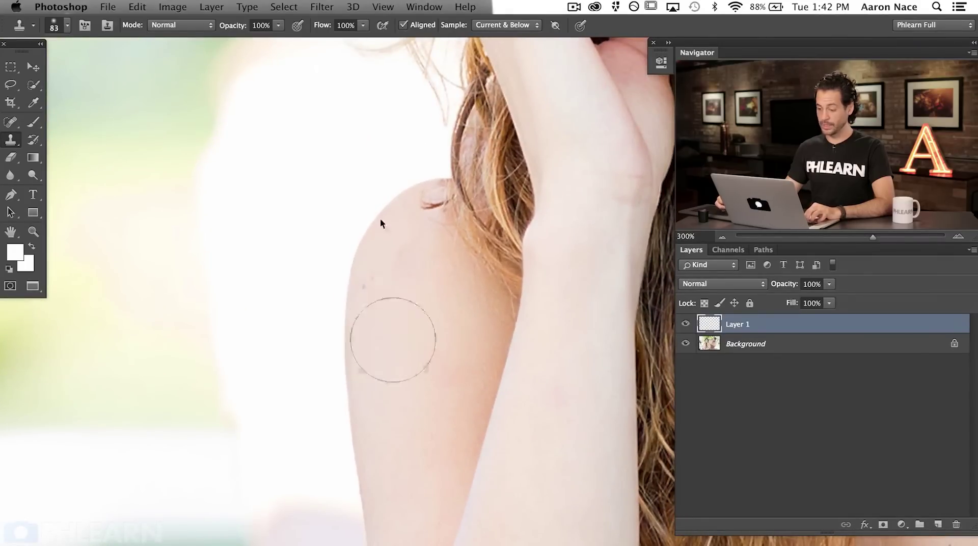
pyautogui.rightClick(420, 356)
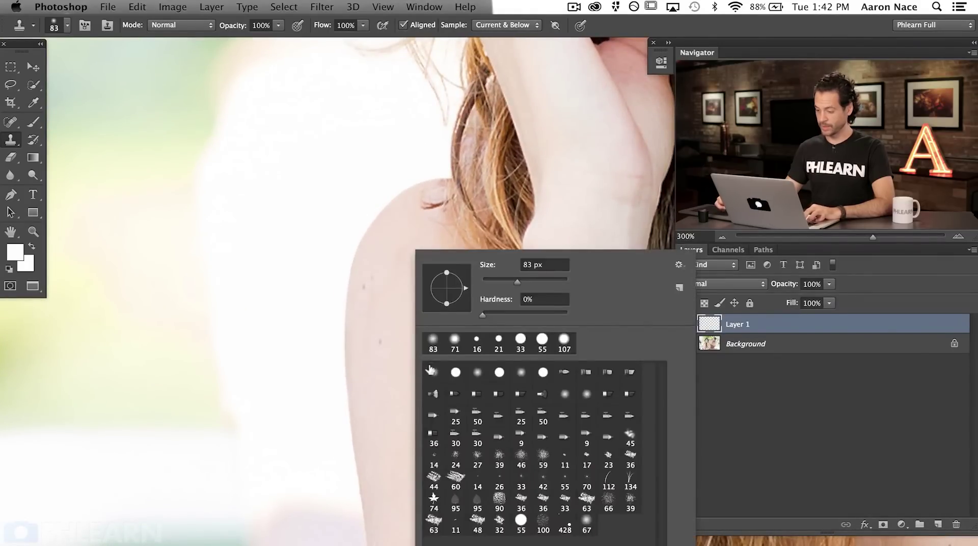
pyautogui.click(393, 355)
pyautogui.keyDown('alt'); pyautogui.click(404, 308); pyautogui.keyUp('alt')
pyautogui.click(376, 290)
pyautogui.click(365, 328)
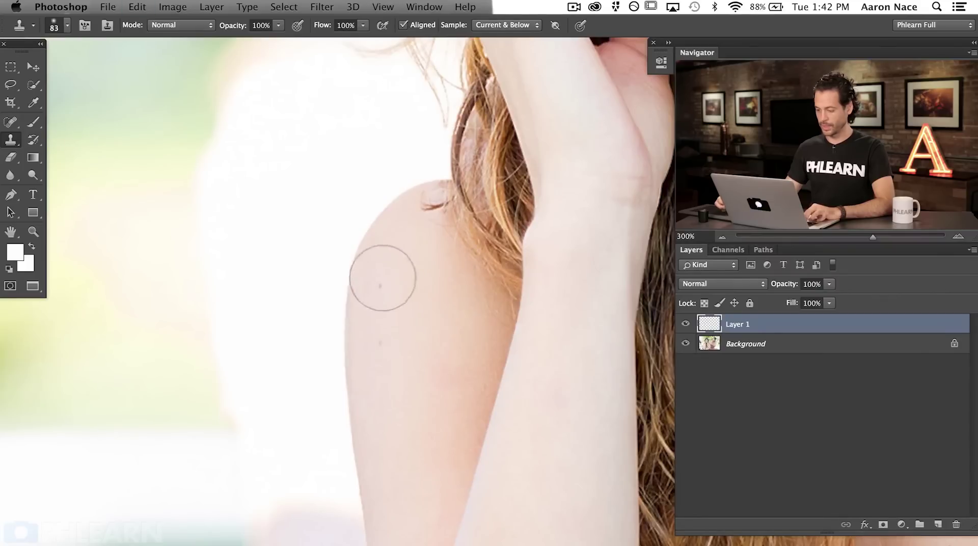
pyautogui.rightClick(383, 278)
pyautogui.click(558, 521)
pyautogui.moveTo(329, 322); pyautogui.dragTo(331, 325)
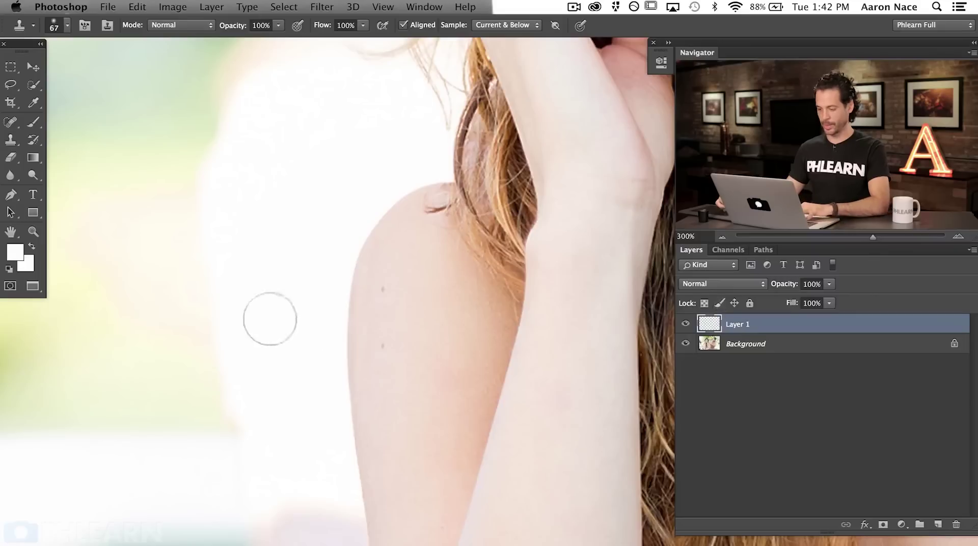
# - Try touching up the arm's upper edge with the Brush in white sampled from the background, and undo the strokes
pyautogui.press('b')
pyautogui.keyDown('alt'); pyautogui.click(332, 209); pyautogui.keyUp('alt')
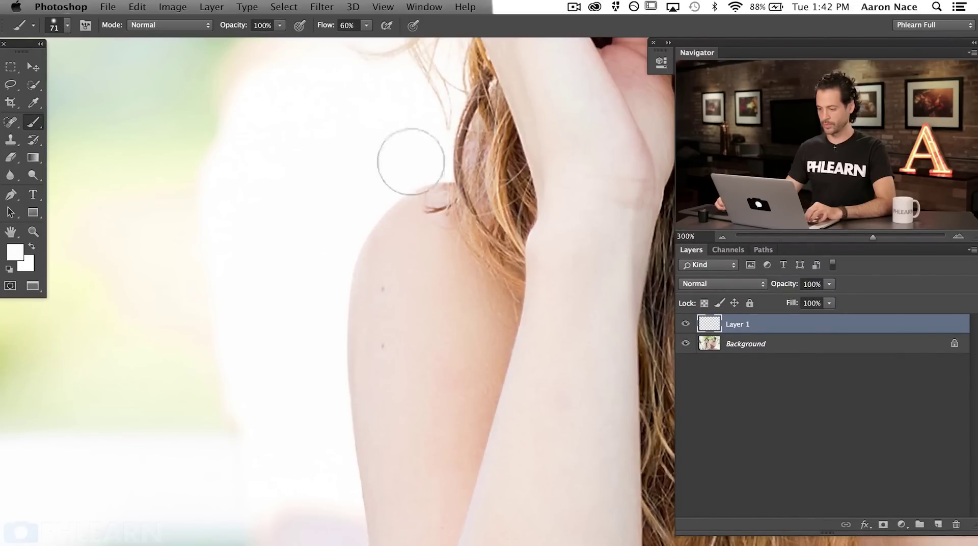
pyautogui.press('super+z')
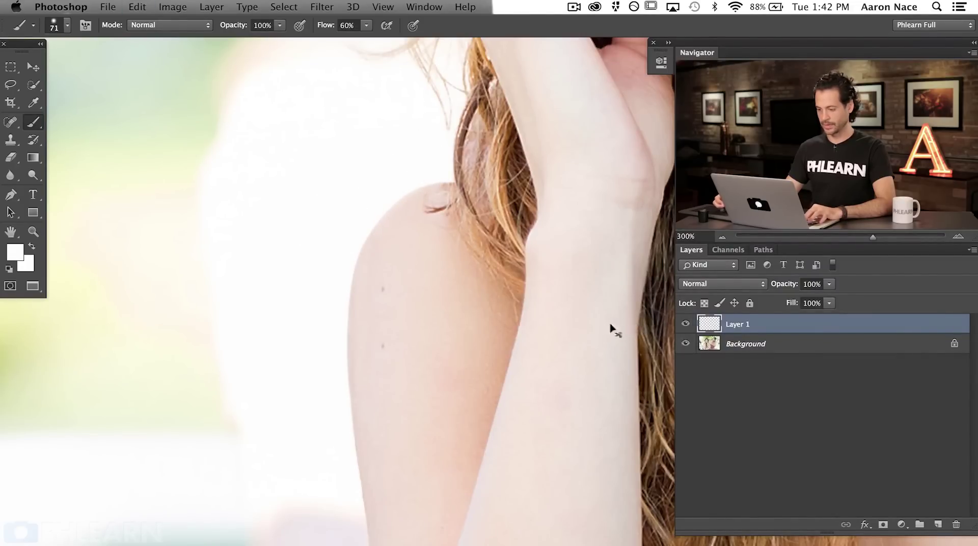
pyautogui.press('super+plus')
pyautogui.press('super+z')
pyautogui.press('super+z')
pyautogui.press('super+z')
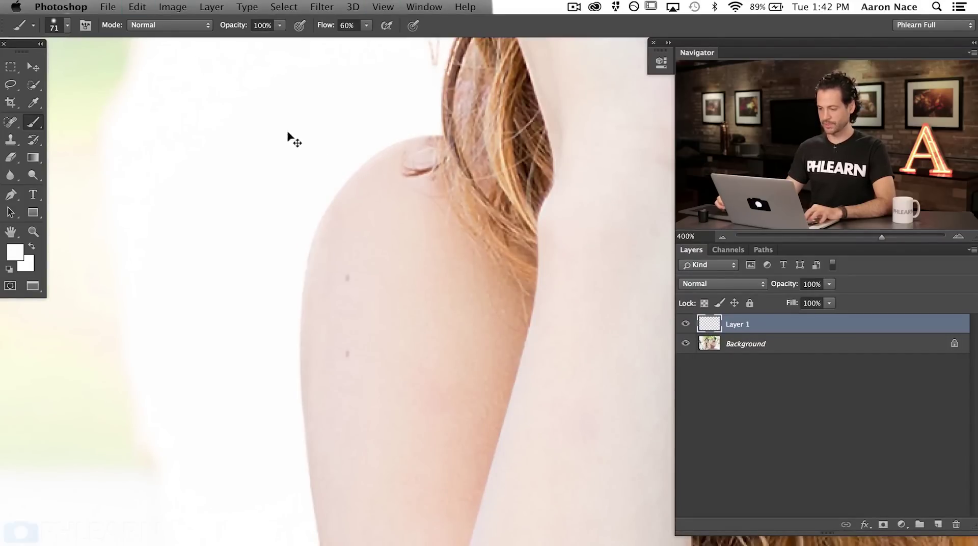
pyautogui.press('super+z')
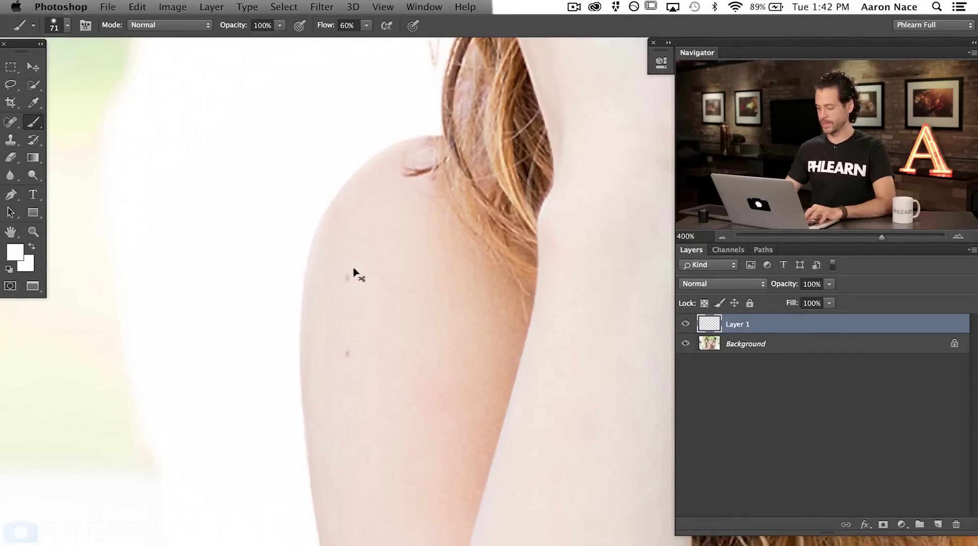
pyautogui.press('super+minus')
pyautogui.press('super+minus')
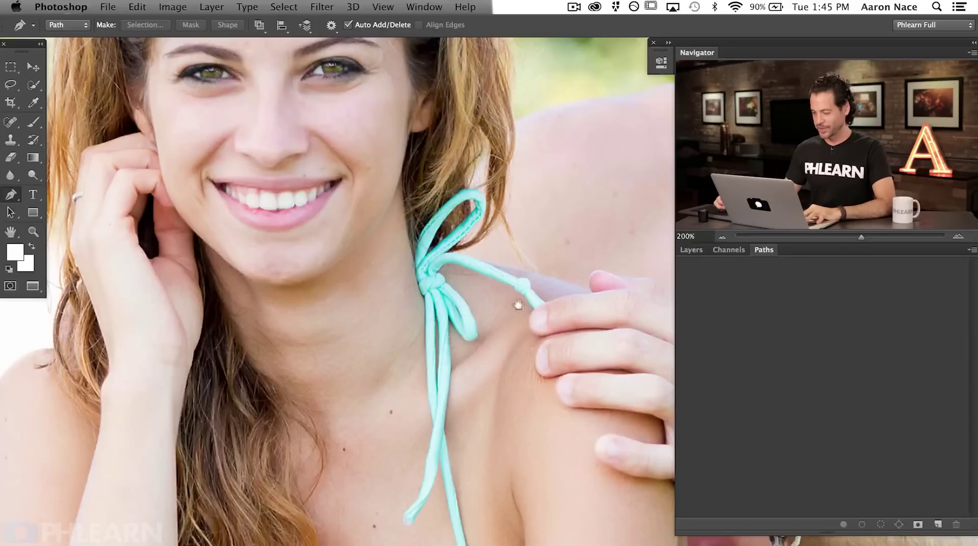
# - Start a new path in the green background beside the woman's hair and curve it down the hair's edge to the bikini strap
pyautogui.press('super+plus')
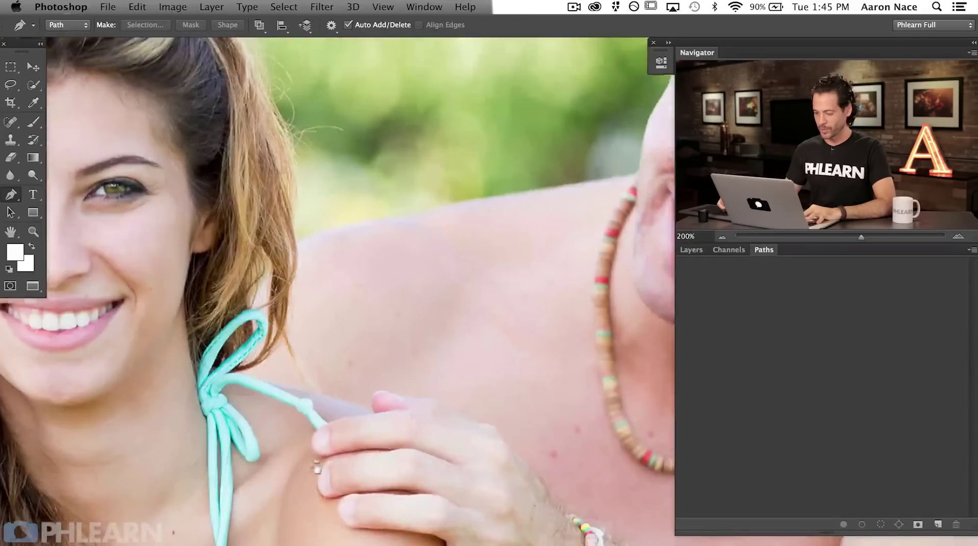
pyautogui.scroll(2, 317, 468)
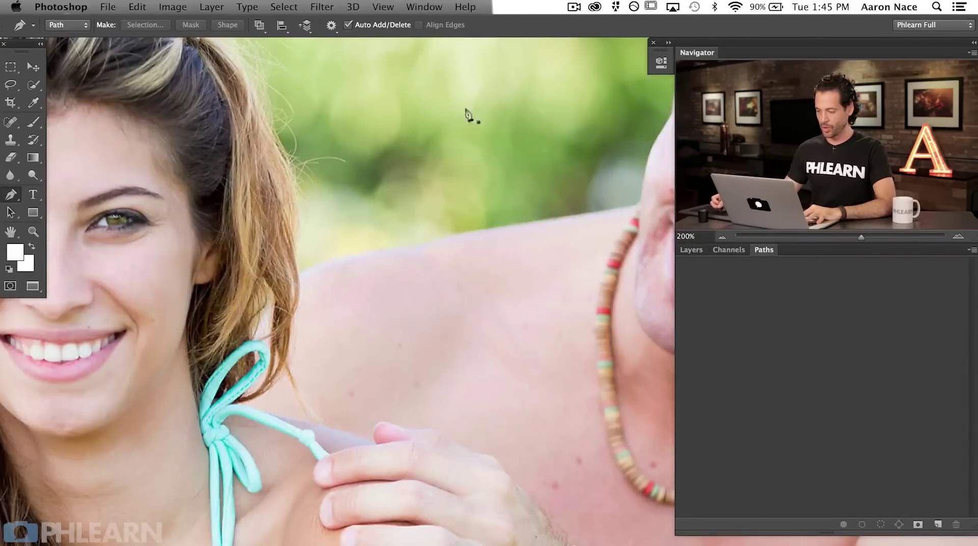
pyautogui.moveTo(532, 219)
pyautogui.mouseDown()
pyautogui.moveTo(402, 225)
pyautogui.moveTo(472, 205)
pyautogui.moveTo(530, 204)
pyautogui.mouseUp()
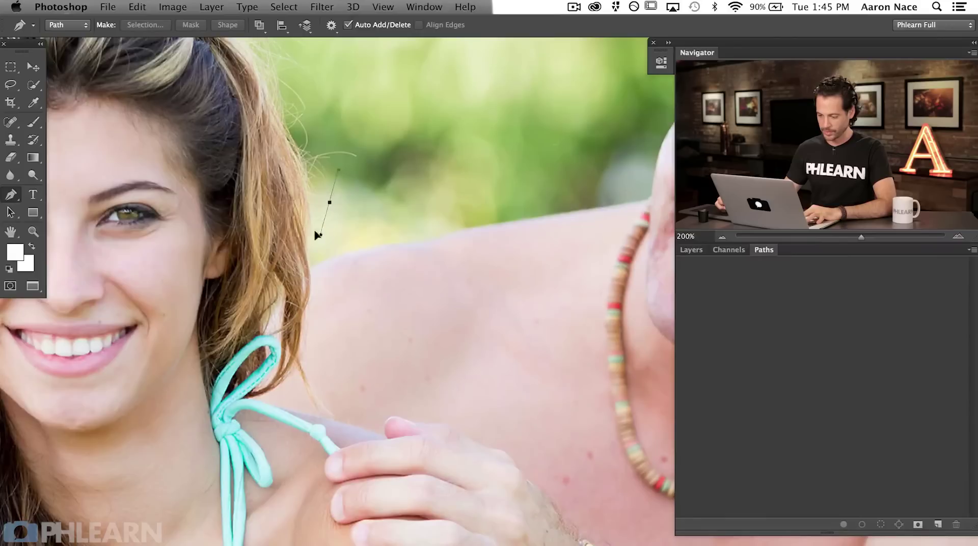
pyautogui.moveTo(317, 235); pyautogui.dragTo(319, 240)
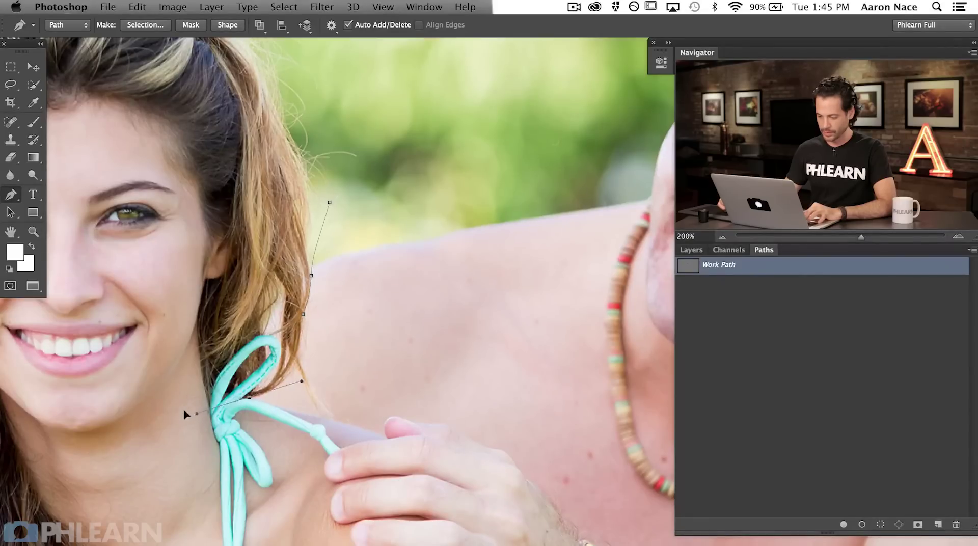
pyautogui.moveTo(184, 416); pyautogui.dragTo(191, 419)
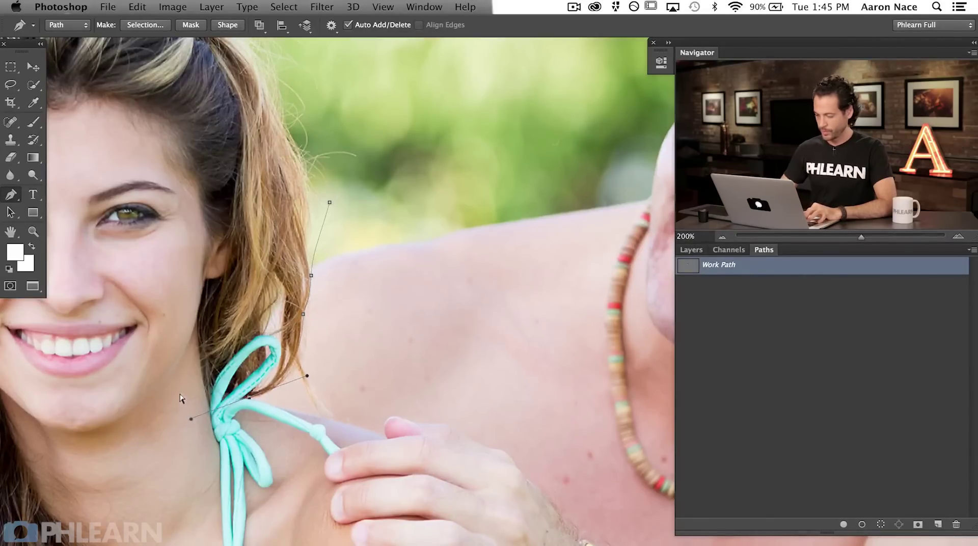
# - Extend the path along the woman's shoulder line and curve it across the man's hand, repositioning the anchor over his fingers
pyautogui.press('super+equal')
pyautogui.moveTo(287, 427); pyautogui.dragTo(431, 322)
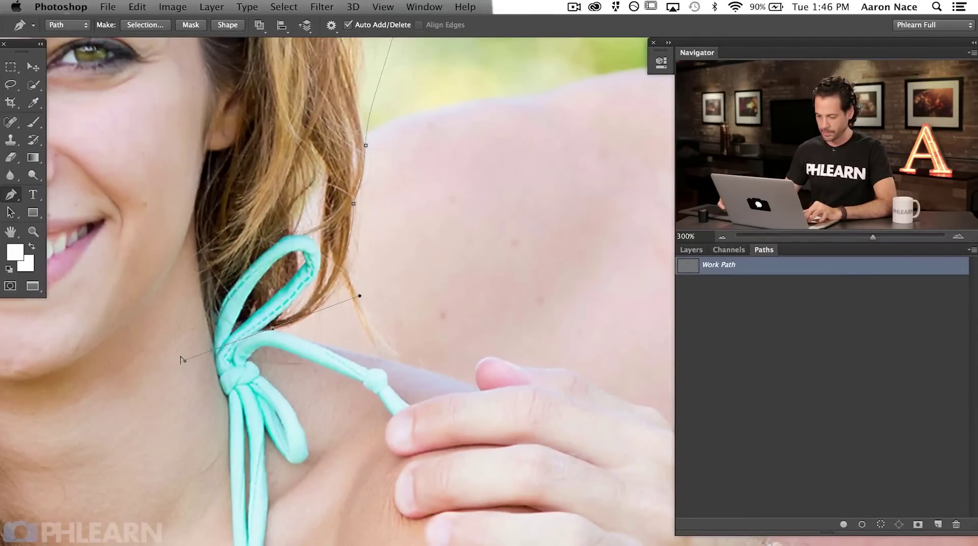
pyautogui.click(433, 372)
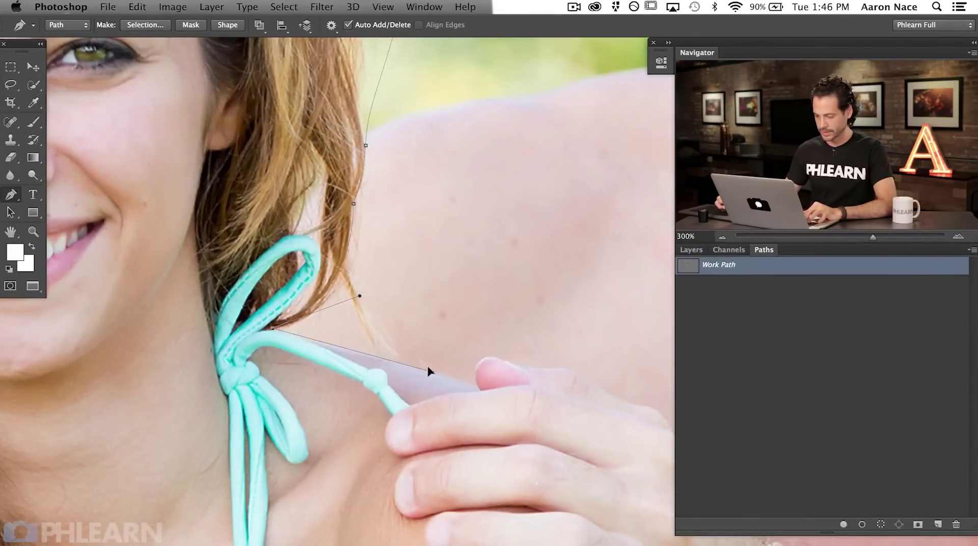
pyautogui.scroll(-4, 498, 407)
pyautogui.hscroll(6, 498, 406)
pyautogui.moveTo(350, 366); pyautogui.dragTo(370, 495)
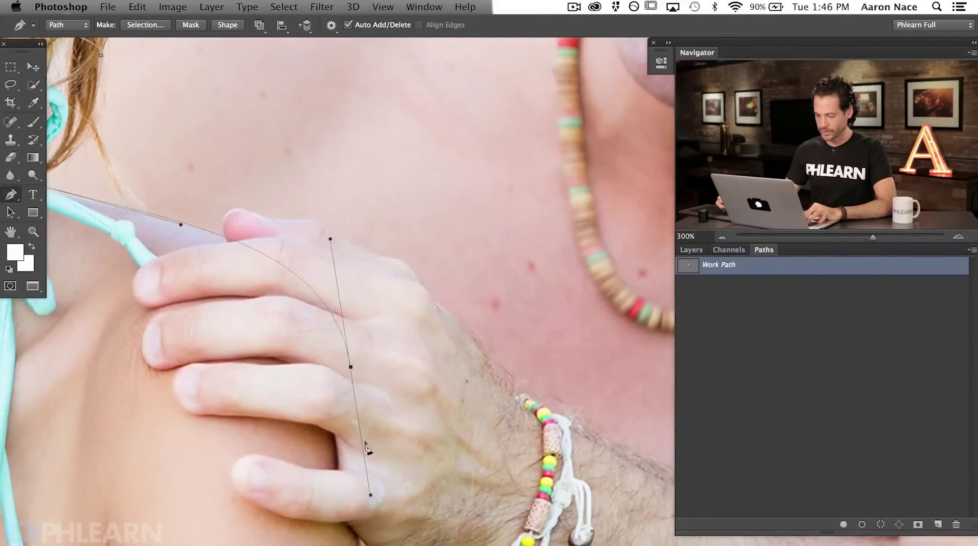
pyautogui.keyDown('super'); pyautogui.click(347, 361); pyautogui.keyUp('super')
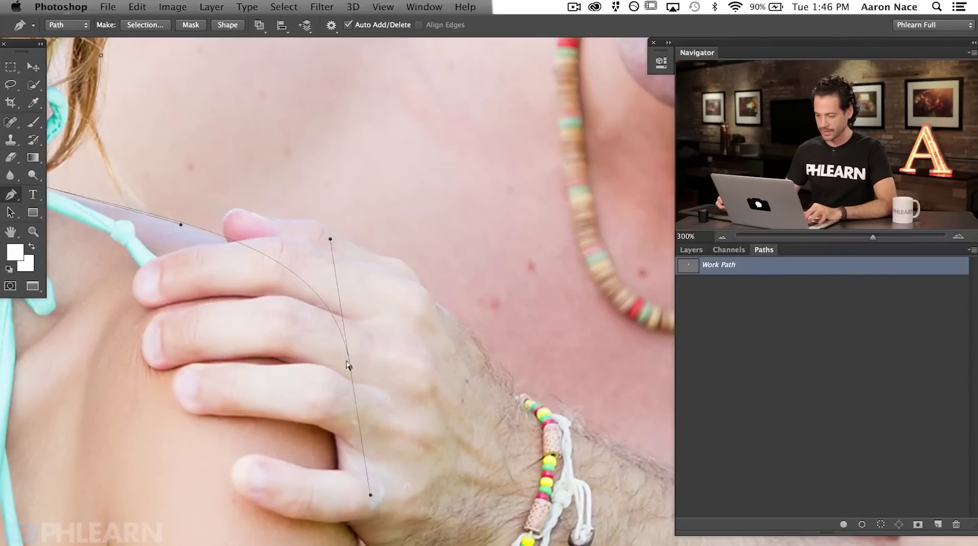
pyautogui.moveTo(344, 363); pyautogui.dragTo(334, 360)
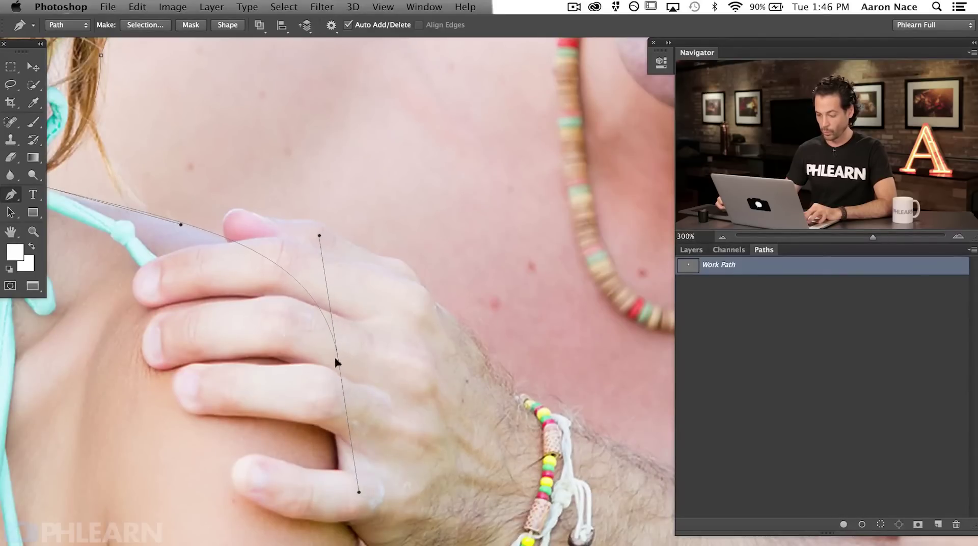
# - Extend the path down the woman's side to the bikini's back band and refine the shoulder curve by adjusting its anchor and upper handle
pyautogui.moveTo(347, 490); pyautogui.dragTo(348, 256)
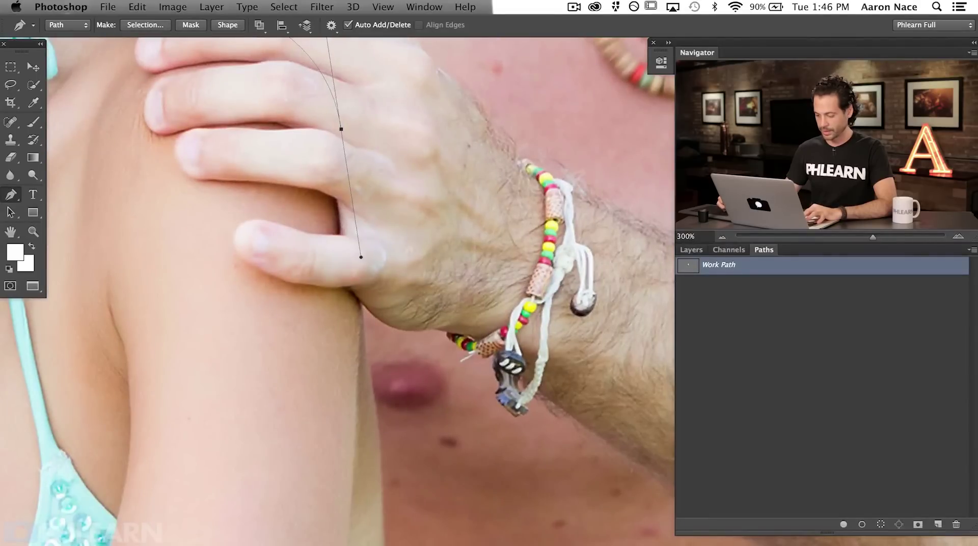
pyautogui.scroll(-3, 359, 145)
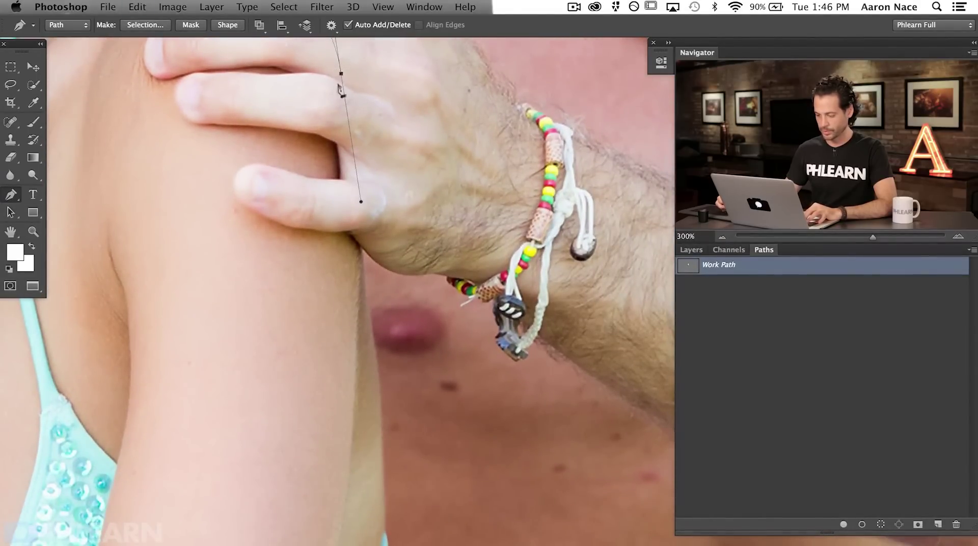
pyautogui.moveTo(382, 531); pyautogui.dragTo(384, 535)
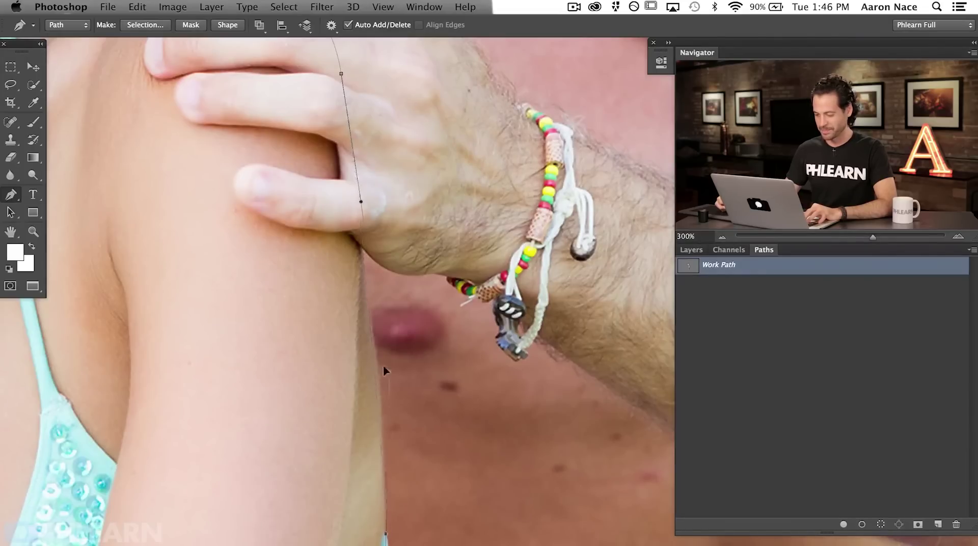
pyautogui.scroll(8, 374, 360)
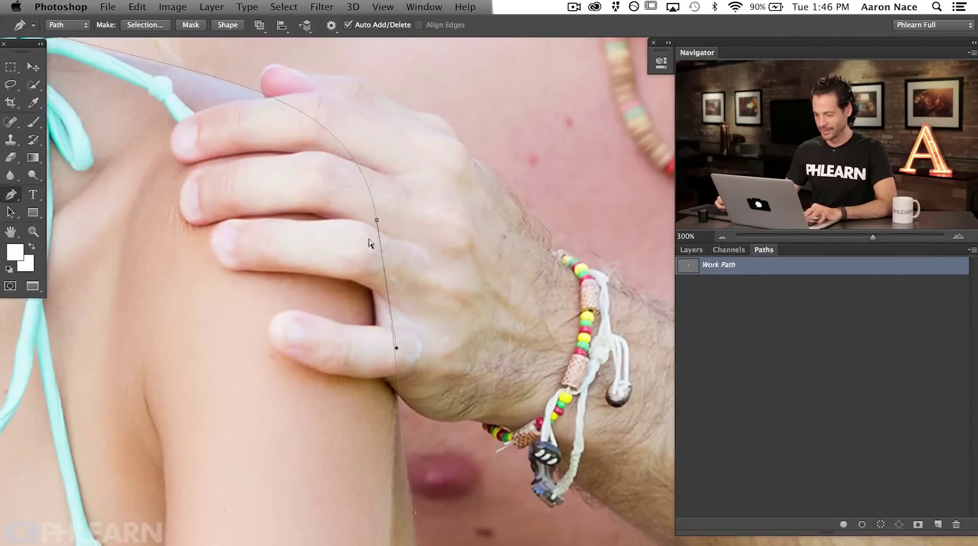
pyautogui.keyDown('super'); pyautogui.click(374, 219); pyautogui.keyUp('super')
pyautogui.click(376, 217)
pyautogui.moveTo(352, 88); pyautogui.dragTo(348, 96)
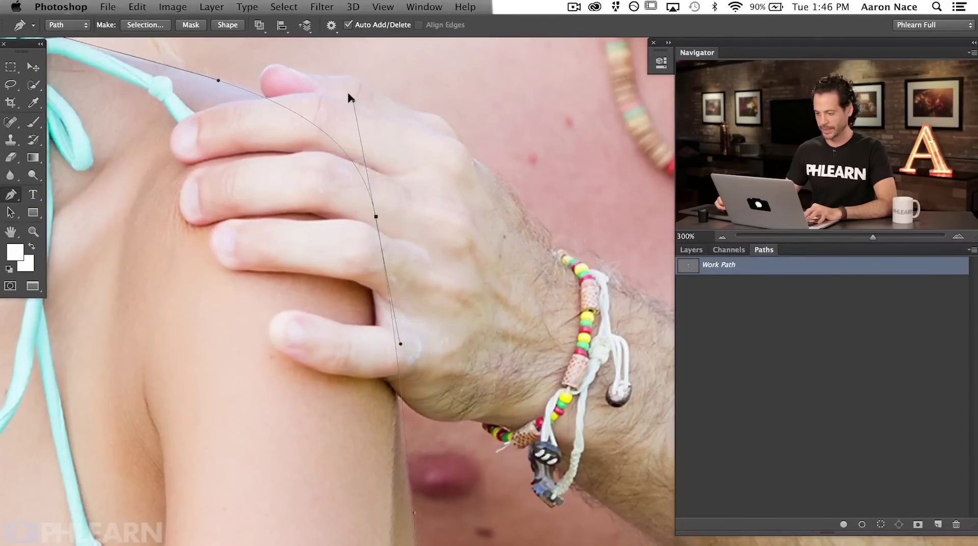
# - Extend the path from the bikini's back band along the woman's waist and hip to just beyond the photo's bottom edge
pyautogui.moveTo(345, 400); pyautogui.dragTo(302, 169)
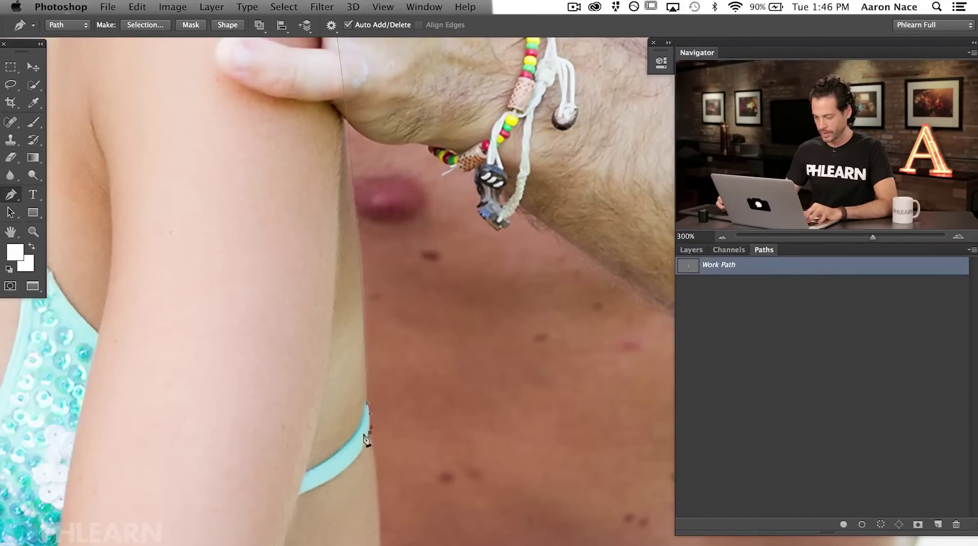
pyautogui.moveTo(370, 443); pyautogui.dragTo(365, 248)
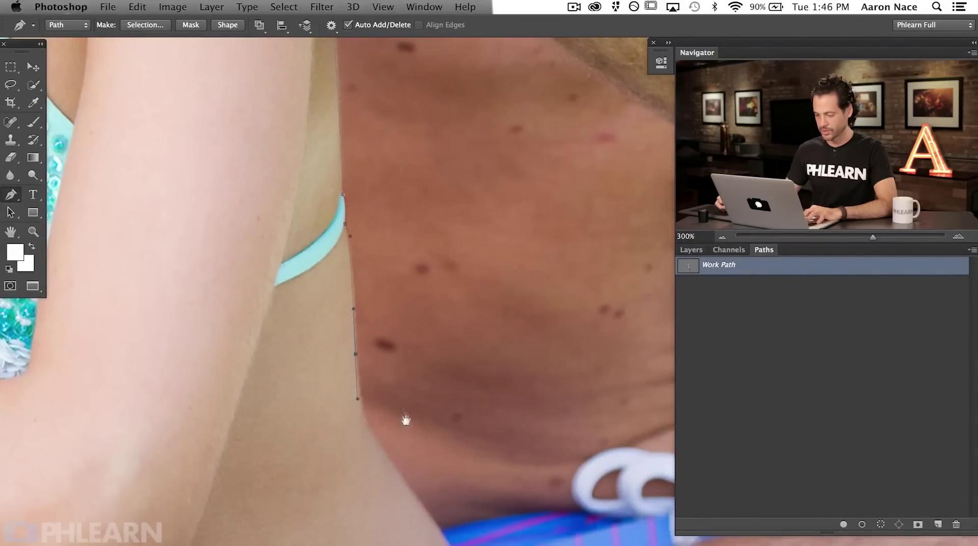
pyautogui.moveTo(406, 419); pyautogui.dragTo(386, 269)
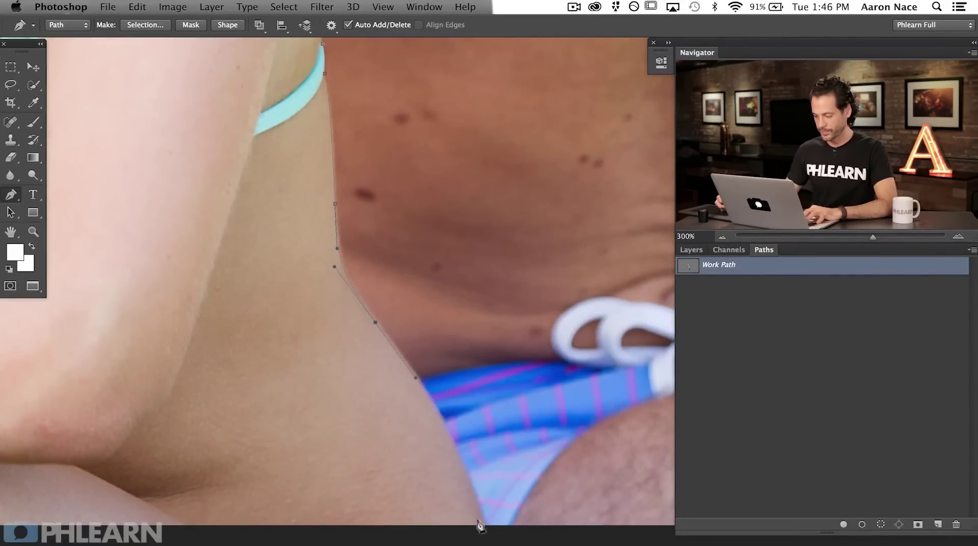
pyautogui.moveTo(479, 462); pyautogui.dragTo(457, 311)
pyautogui.click(457, 311)
pyautogui.click(464, 396)
pyautogui.moveTo(465, 475); pyautogui.dragTo(467, 478)
# - Route the path outside the canvas, below the man's leg and up past the photo's right edge
pyautogui.hscroll(5, 540, 467)
pyautogui.click(530, 471)
pyautogui.press('super+minus')
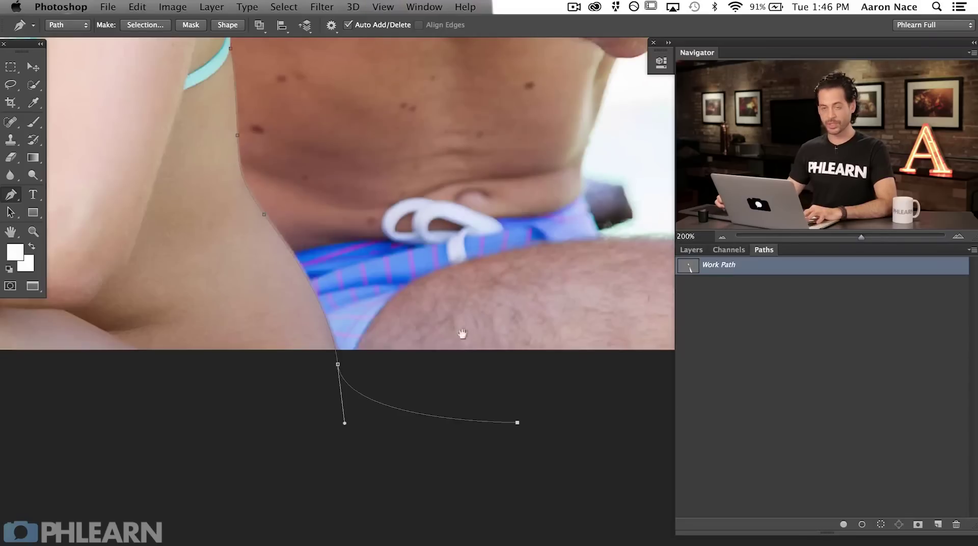
pyautogui.hscroll(5, 520, 410)
pyautogui.scroll(1, 521, 411)
pyautogui.press('super+minus')
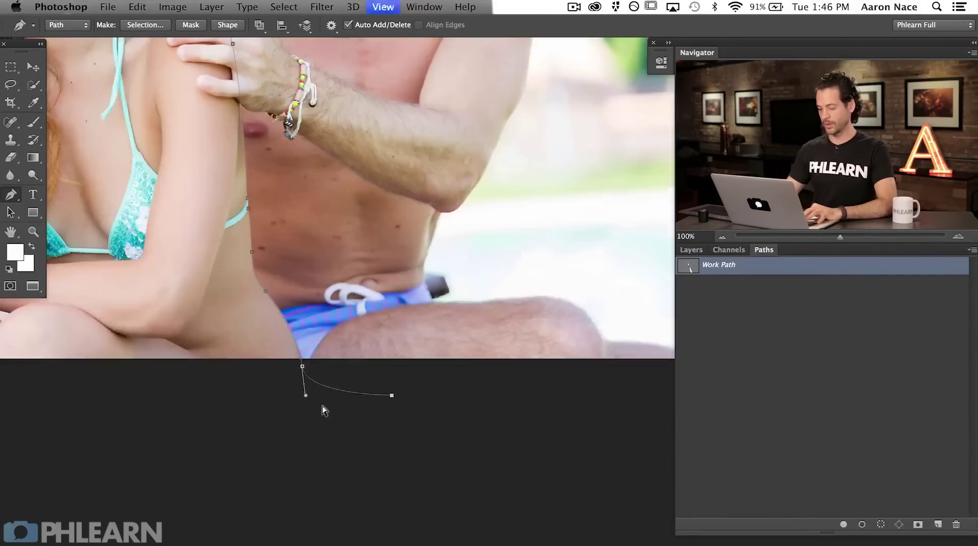
pyautogui.hscroll(5, 364, 353)
pyautogui.scroll(1, 364, 352)
pyautogui.click(476, 469)
pyautogui.click(544, 326)
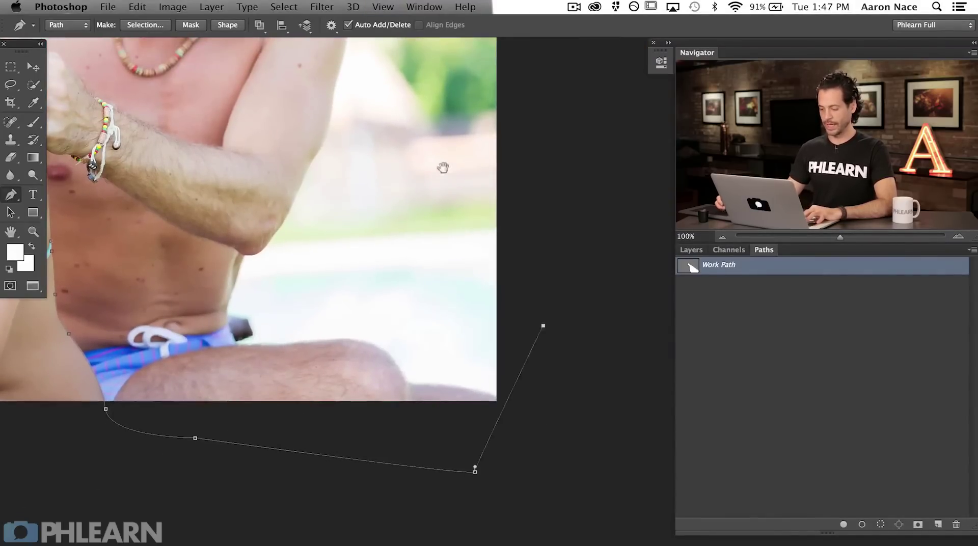
# - Continue the path outside the canvas around the upper corner and above the photo, and close it at the woman's hair
pyautogui.scroll(5, 544, 189)
pyautogui.click(553, 186)
pyautogui.moveTo(451, 230); pyautogui.dragTo(464, 427)
pyautogui.click(553, 138)
pyautogui.click(386, 123)
pyautogui.moveTo(194, 169); pyautogui.dragTo(437, 137)
pyautogui.click(281, 115)
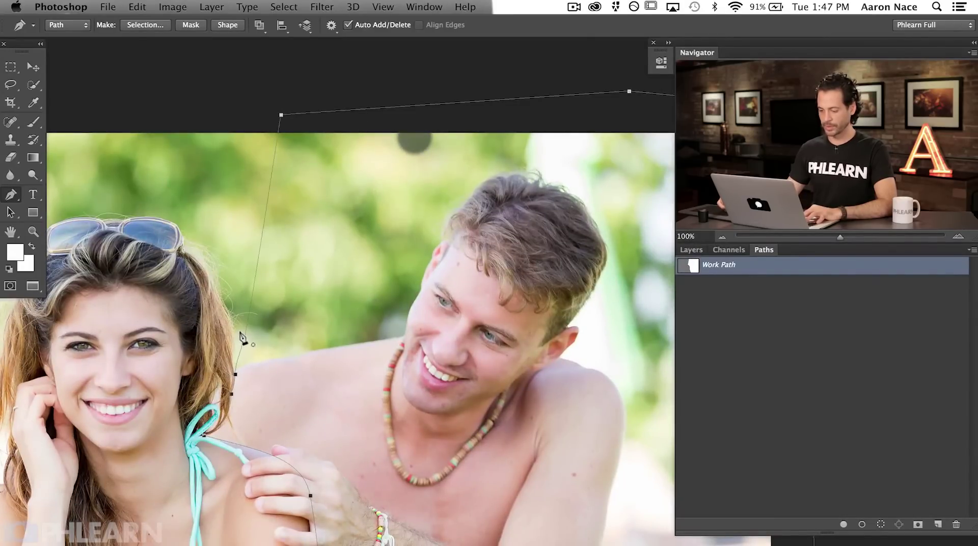
# - Convert the closed path into a new anti-aliased selection with a 0.5 pixel feather, and add an empty layer above Layer 1
pyautogui.moveTo(366, 419); pyautogui.dragTo(375, 326)
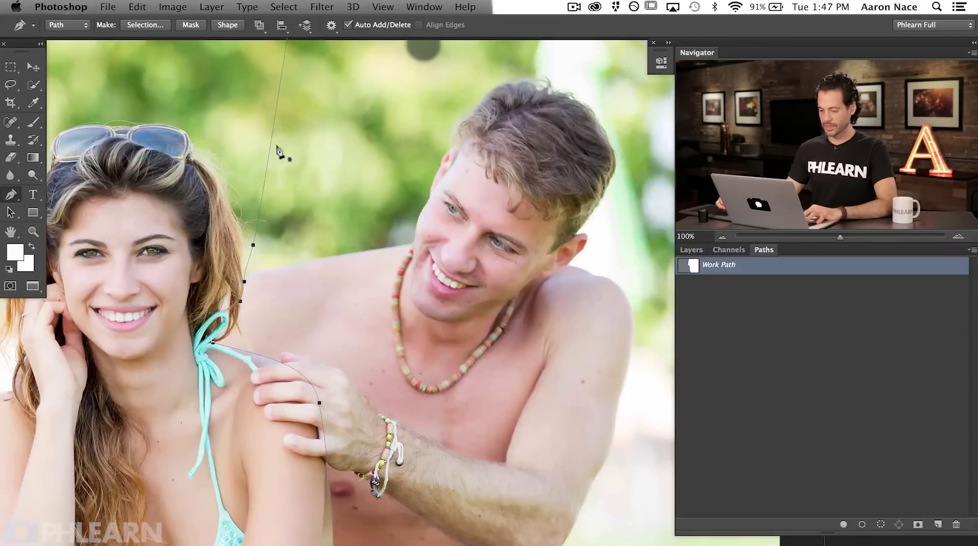
pyautogui.moveTo(446, 333); pyautogui.dragTo(444, 170)
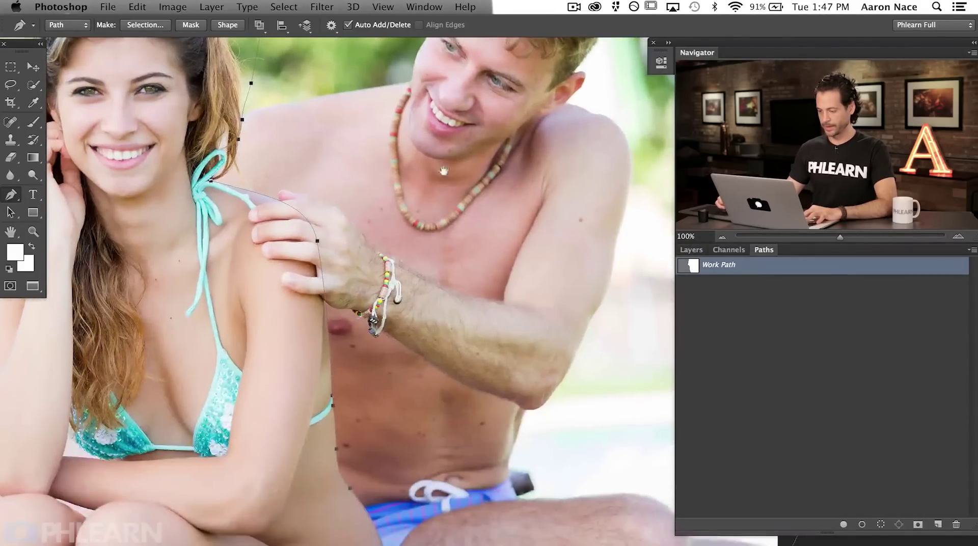
pyautogui.moveTo(351, 286); pyautogui.dragTo(328, 468)
pyautogui.rightClick(313, 200)
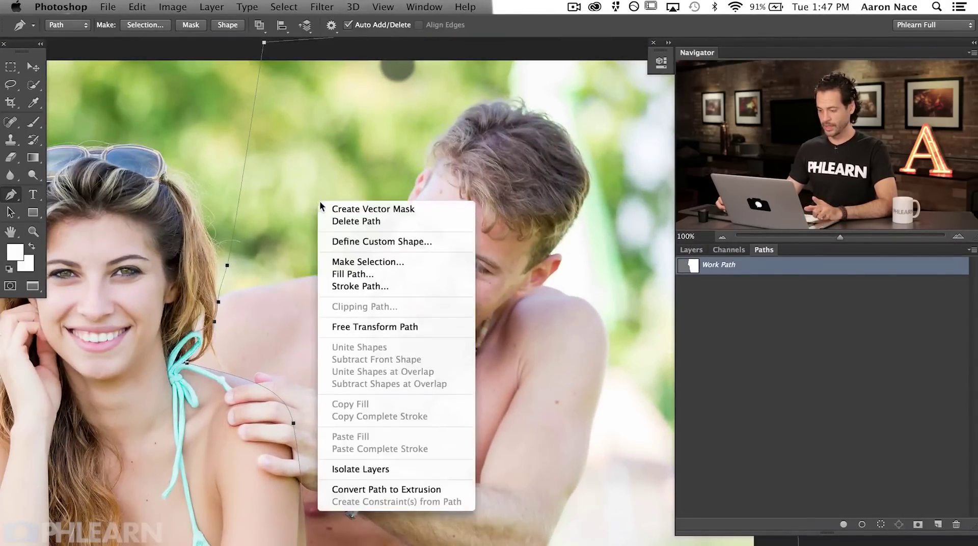
pyautogui.click(379, 261)
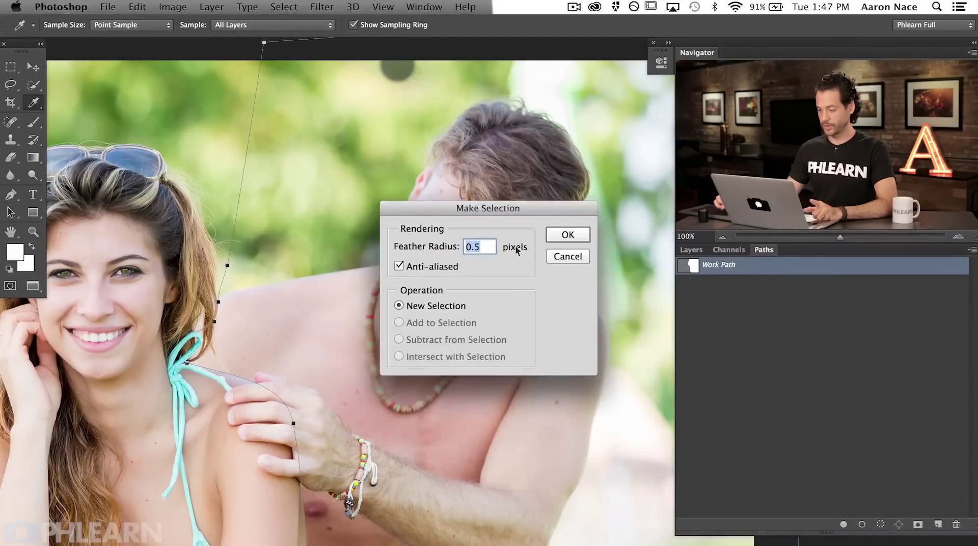
pyautogui.click(567, 236)
pyautogui.click(691, 250)
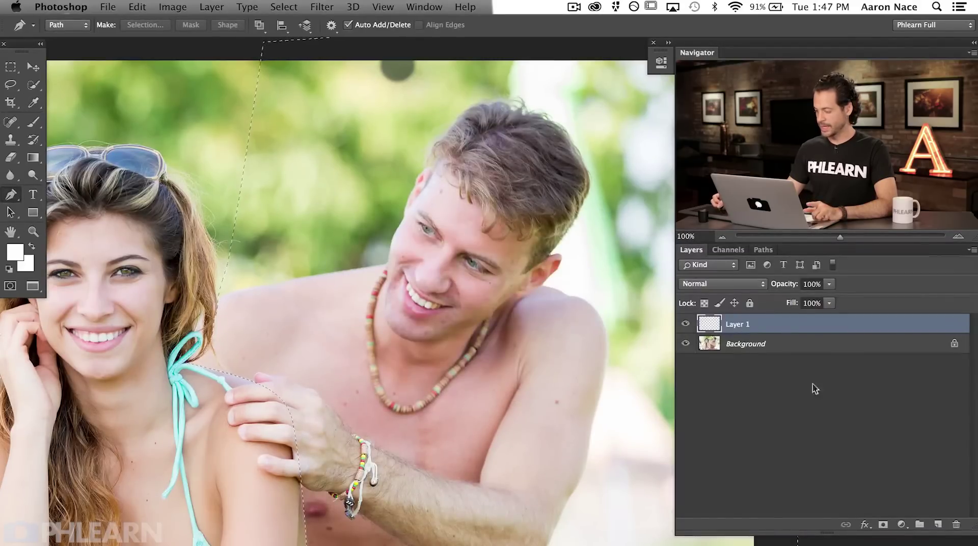
pyautogui.click(939, 524)
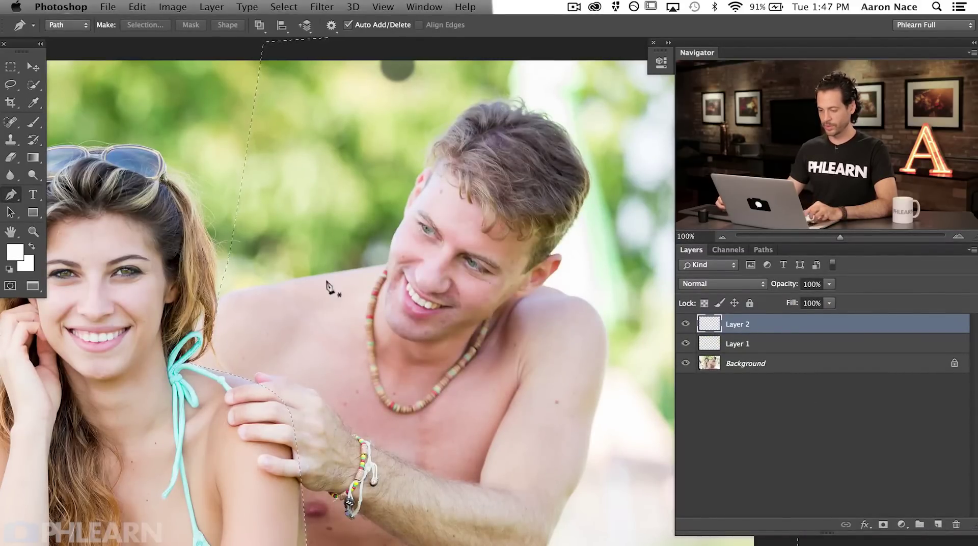
# - Clone green foliage over the man's shoulder and chest beside the woman with the Clone Stamp sampling Current & Below
pyautogui.scroll(-5, 328, 339)
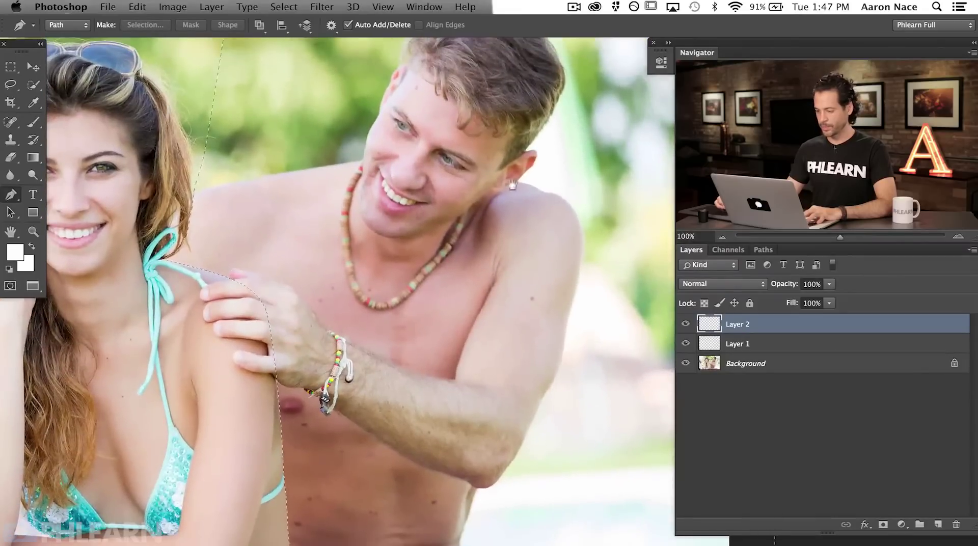
pyautogui.moveTo(306, 273); pyautogui.dragTo(361, 294)
pyautogui.moveTo(340, 257)
pyautogui.mouseDown()
pyautogui.moveTo(382, 281)
pyautogui.moveTo(397, 317)
pyautogui.moveTo(395, 362)
pyautogui.moveTo(404, 352)
pyautogui.mouseUp()
pyautogui.press('s')
pyautogui.moveTo(375, 201); pyautogui.dragTo(446, 198)
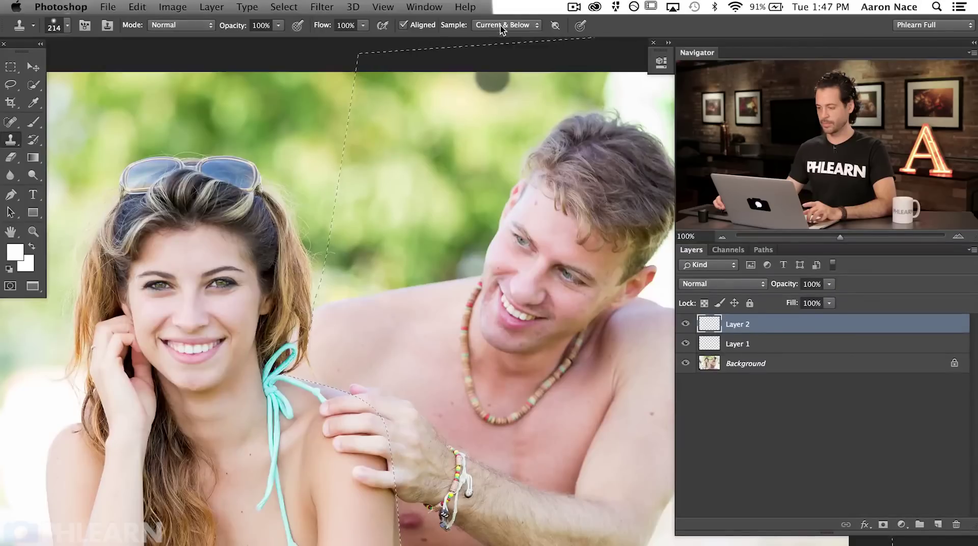
pyautogui.keyDown('alt'); pyautogui.click(443, 154); pyautogui.keyUp('alt')
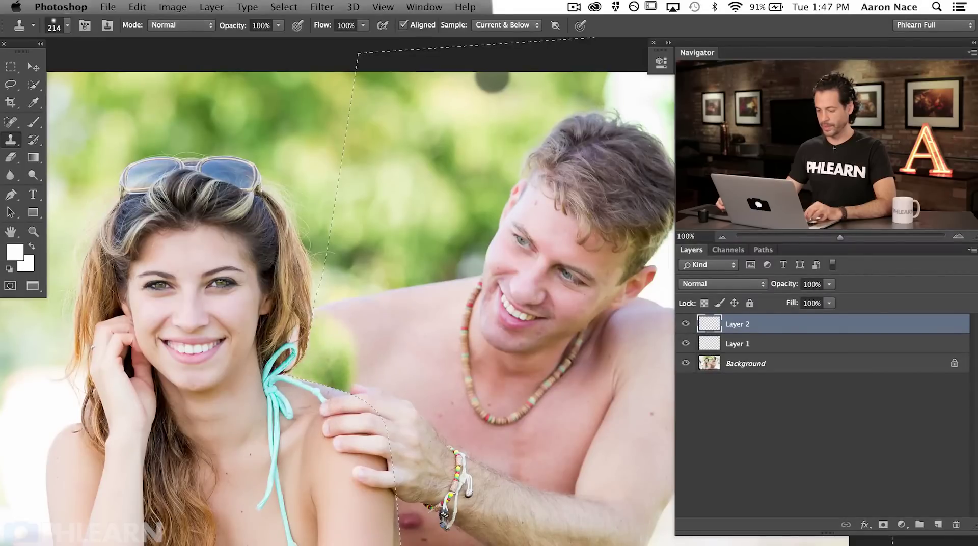
pyautogui.moveTo(337, 347)
pyautogui.mouseDown()
pyautogui.moveTo(374, 306)
pyautogui.moveTo(356, 309)
pyautogui.moveTo(459, 300)
pyautogui.moveTo(461, 311)
pyautogui.moveTo(482, 296)
pyautogui.moveTo(443, 347)
pyautogui.moveTo(408, 331)
pyautogui.mouseUp()
pyautogui.moveTo(389, 394)
pyautogui.mouseDown()
pyautogui.moveTo(405, 395)
pyautogui.moveTo(385, 369)
pyautogui.moveTo(393, 365)
pyautogui.moveTo(427, 400)
pyautogui.mouseUp()
pyautogui.moveTo(439, 395); pyautogui.dragTo(458, 385)
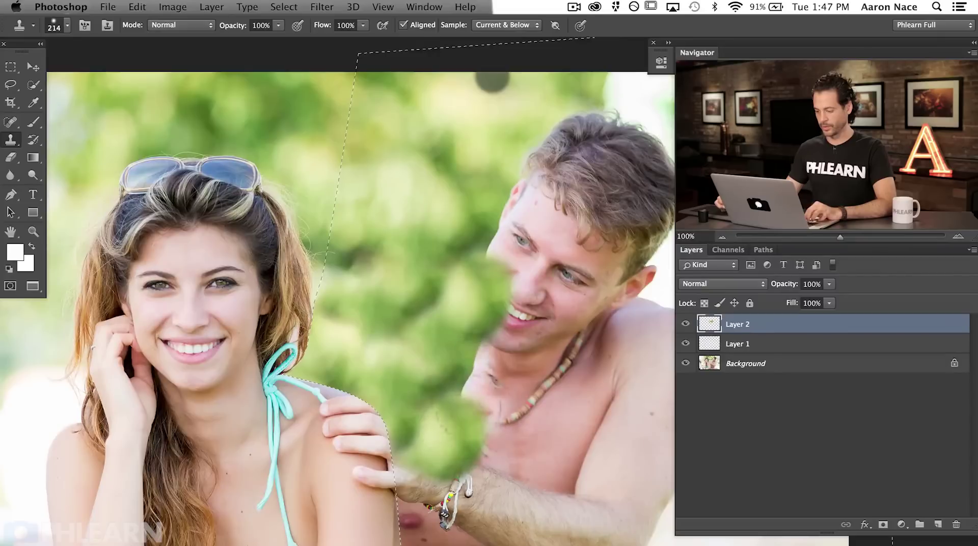
pyautogui.moveTo(448, 436)
pyautogui.mouseDown()
pyautogui.moveTo(497, 353)
pyautogui.moveTo(505, 416)
pyautogui.moveTo(450, 316)
pyautogui.mouseUp()
# - Set the Clone Stamp flow to 30% and blend resampled foliage into the cloned area beside the woman's shoulder
pyautogui.keyDown('alt'); pyautogui.click(415, 249); pyautogui.keyUp('alt')
pyautogui.hotkey('shift', '3')
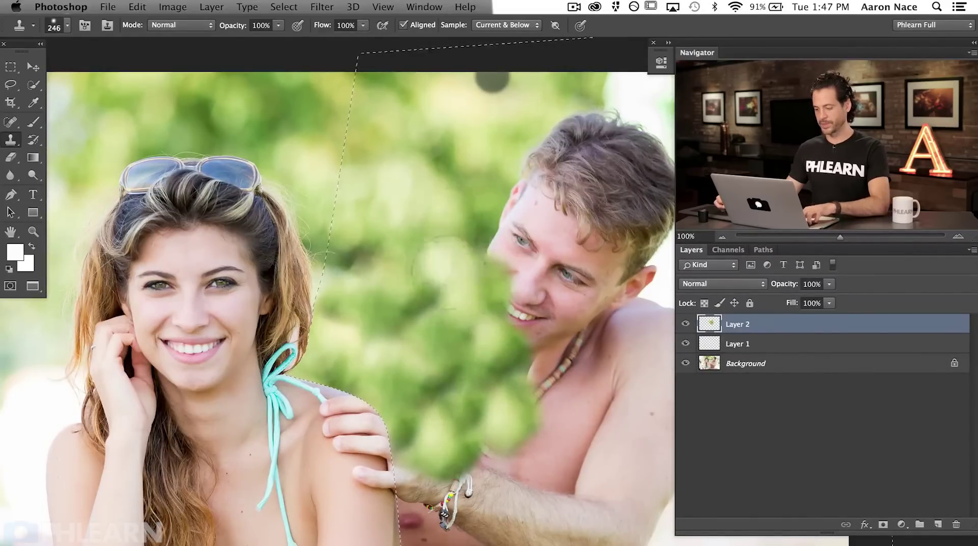
pyautogui.moveTo(464, 341); pyautogui.dragTo(427, 327)
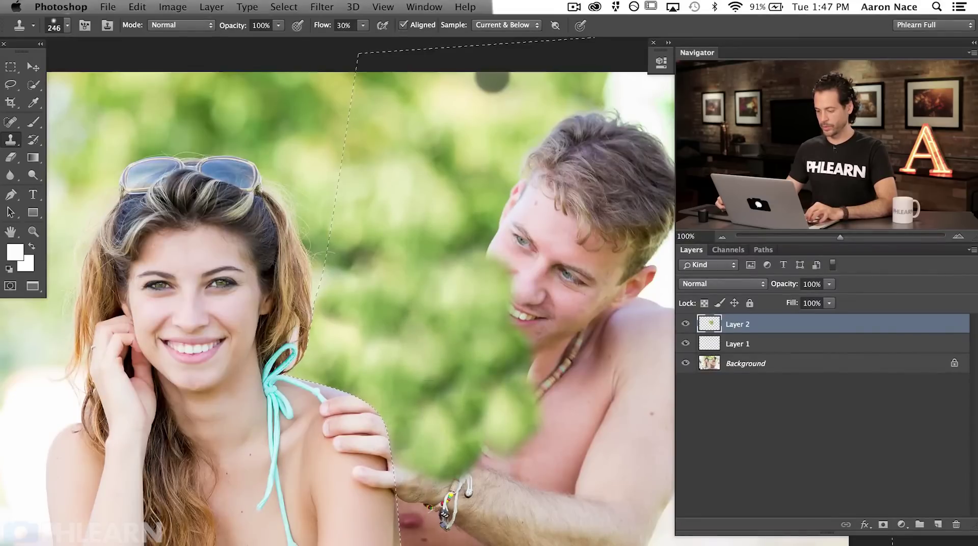
pyautogui.keyDown('alt'); pyautogui.click(423, 278); pyautogui.keyUp('alt')
pyautogui.moveTo(442, 378); pyautogui.dragTo(438, 395)
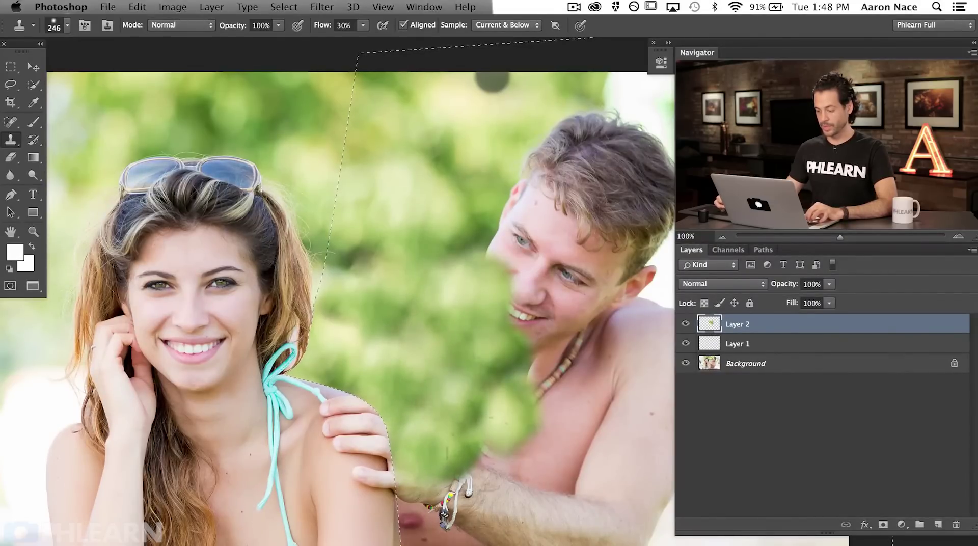
pyautogui.moveTo(436, 284); pyautogui.dragTo(463, 302)
# - Try cloning the grass and pool edge over the man's torso below his elbow, and undo the stamps
pyautogui.moveTo(481, 348); pyautogui.dragTo(276, 318)
pyautogui.moveTo(530, 413)
pyautogui.mouseDown()
pyautogui.moveTo(497, 462)
pyautogui.moveTo(504, 258)
pyautogui.mouseUp()
pyautogui.press('super+z')
pyautogui.moveTo(525, 351)
pyautogui.mouseDown()
pyautogui.moveTo(497, 381)
pyautogui.moveTo(487, 371)
pyautogui.moveTo(436, 409)
pyautogui.mouseUp()
pyautogui.press('super+z')
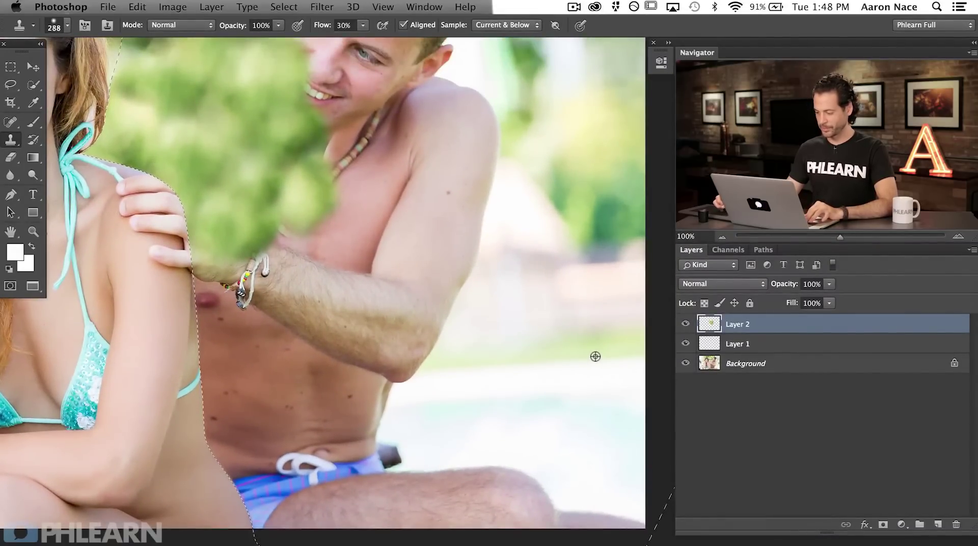
pyautogui.click(359, 382)
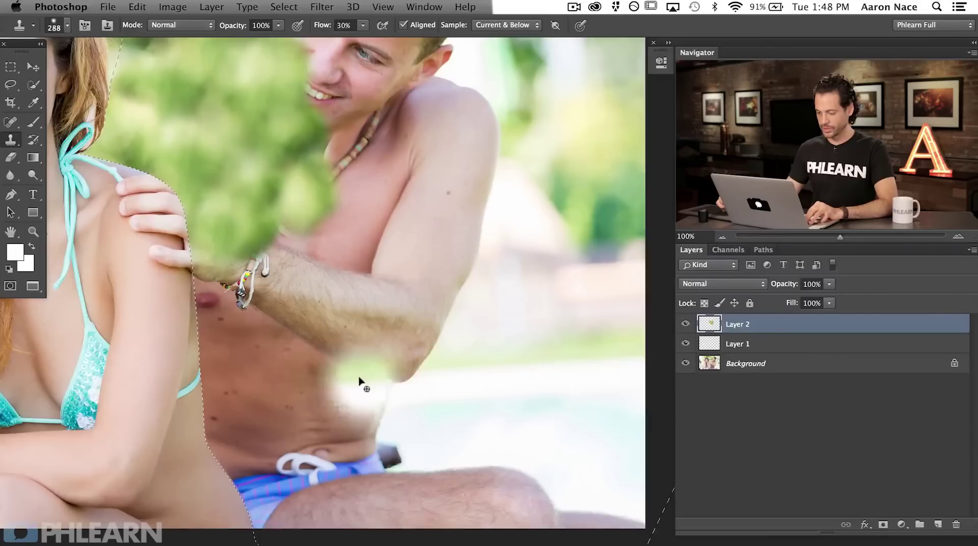
pyautogui.moveTo(359, 373); pyautogui.dragTo(363, 372)
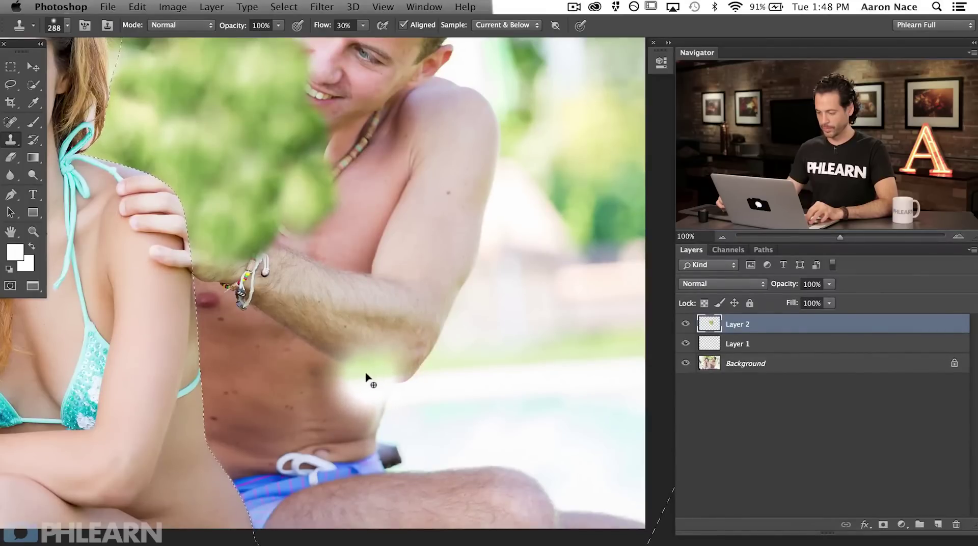
pyautogui.press('alt+super+z')
pyautogui.press('alt+super+z')
# - Clone the fence, grass and pool edge over the man's forearm and torso up to the woman's back, undoing a misplaced stroke
pyautogui.moveTo(377, 384)
pyautogui.mouseDown()
pyautogui.moveTo(405, 385)
pyautogui.moveTo(404, 395)
pyautogui.moveTo(325, 390)
pyautogui.moveTo(295, 375)
pyautogui.moveTo(262, 375)
pyautogui.moveTo(229, 393)
pyautogui.moveTo(244, 400)
pyautogui.moveTo(338, 352)
pyautogui.moveTo(411, 338)
pyautogui.moveTo(388, 349)
pyautogui.moveTo(327, 345)
pyautogui.moveTo(302, 296)
pyautogui.moveTo(250, 270)
pyautogui.mouseUp()
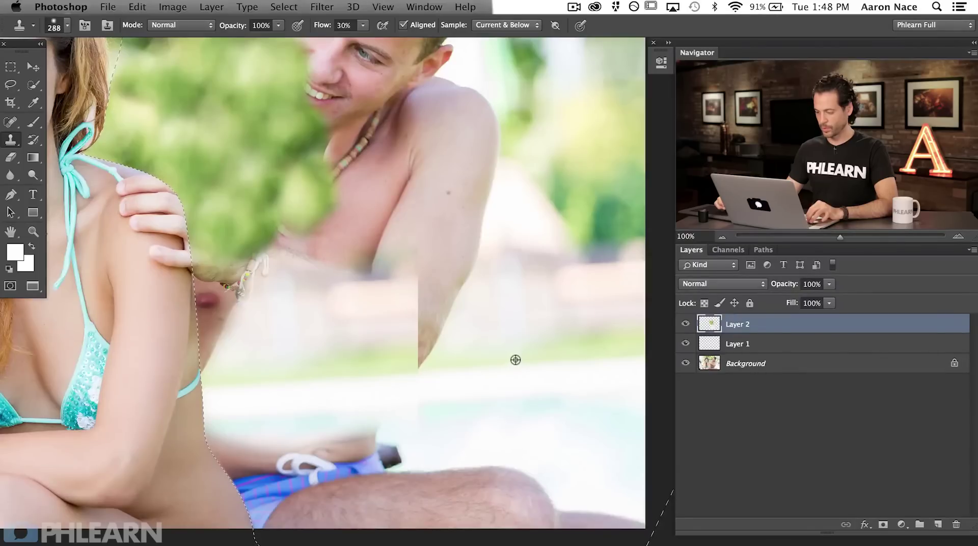
pyautogui.moveTo(438, 357)
pyautogui.mouseDown()
pyautogui.moveTo(412, 375)
pyautogui.moveTo(450, 287)
pyautogui.moveTo(416, 313)
pyautogui.moveTo(465, 268)
pyautogui.moveTo(384, 329)
pyautogui.moveTo(357, 296)
pyautogui.moveTo(340, 332)
pyautogui.moveTo(384, 365)
pyautogui.mouseUp()
pyautogui.press('super+z')
pyautogui.moveTo(453, 360)
pyautogui.mouseDown()
pyautogui.moveTo(427, 365)
pyautogui.moveTo(434, 336)
pyautogui.moveTo(420, 374)
pyautogui.moveTo(446, 284)
pyautogui.moveTo(448, 313)
pyautogui.mouseUp()
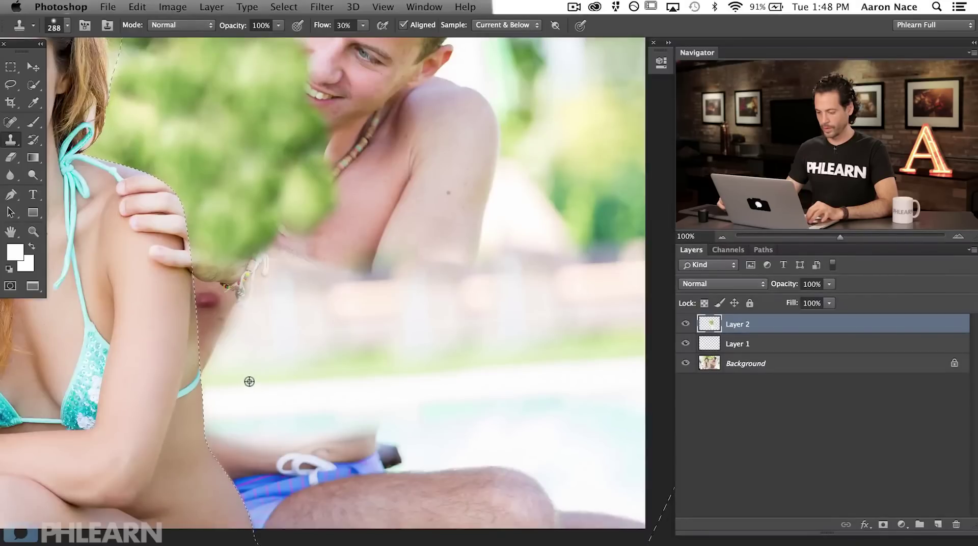
pyautogui.moveTo(211, 367)
pyautogui.mouseDown()
pyautogui.moveTo(199, 382)
pyautogui.moveTo(220, 352)
pyautogui.moveTo(218, 306)
pyautogui.moveTo(208, 293)
pyautogui.moveTo(229, 249)
pyautogui.moveTo(244, 295)
pyautogui.moveTo(269, 306)
pyautogui.moveTo(300, 297)
pyautogui.mouseUp()
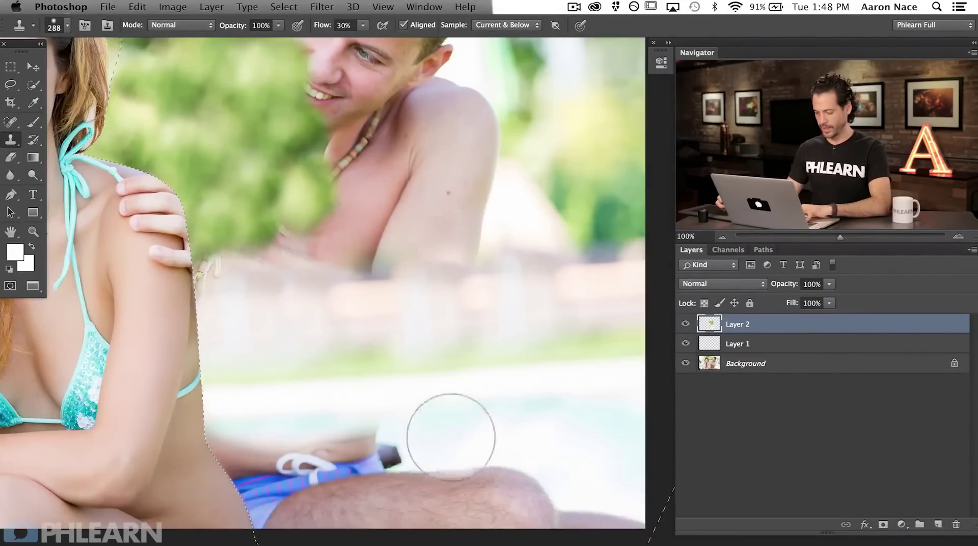
# - Paint the pale pool colour over the man's waist, swim shorts and legs with the Brush
pyautogui.press('b')
pyautogui.moveTo(426, 437); pyautogui.dragTo(407, 360)
pyautogui.moveTo(417, 409); pyautogui.dragTo(437, 424)
pyautogui.moveTo(341, 452)
pyautogui.mouseDown()
pyautogui.moveTo(316, 451)
pyautogui.moveTo(354, 435)
pyautogui.moveTo(249, 452)
pyautogui.moveTo(253, 461)
pyautogui.moveTo(266, 438)
pyautogui.mouseUp()
pyautogui.moveTo(333, 447)
pyautogui.mouseDown()
pyautogui.moveTo(346, 464)
pyautogui.moveTo(293, 495)
pyautogui.moveTo(411, 524)
pyautogui.moveTo(363, 472)
pyautogui.mouseUp()
pyautogui.moveTo(444, 469)
pyautogui.mouseDown()
pyautogui.moveTo(463, 501)
pyautogui.moveTo(570, 520)
pyautogui.moveTo(494, 479)
pyautogui.mouseUp()
# - Clone the hedge's lower edge and foliage over the man's wrist and lower chest above the fence with a 193 px Clone Stamp
pyautogui.moveTo(361, 422)
pyautogui.mouseDown()
pyautogui.moveTo(421, 488)
pyautogui.moveTo(345, 529)
pyautogui.moveTo(354, 533)
pyautogui.mouseUp()
pyautogui.moveTo(342, 424); pyautogui.dragTo(371, 424)
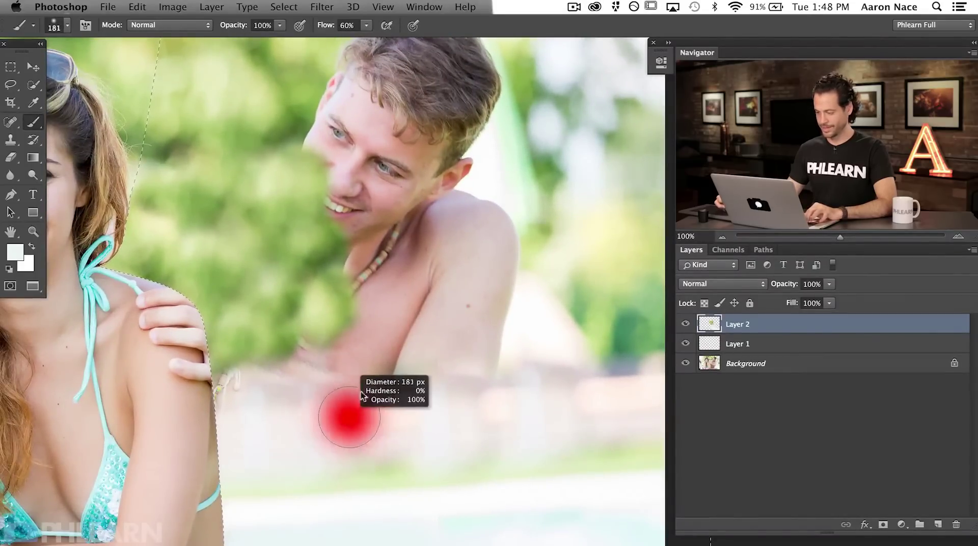
pyautogui.press('s')
pyautogui.moveTo(608, 357)
pyautogui.mouseDown()
pyautogui.moveTo(525, 359)
pyautogui.moveTo(504, 373)
pyautogui.mouseUp()
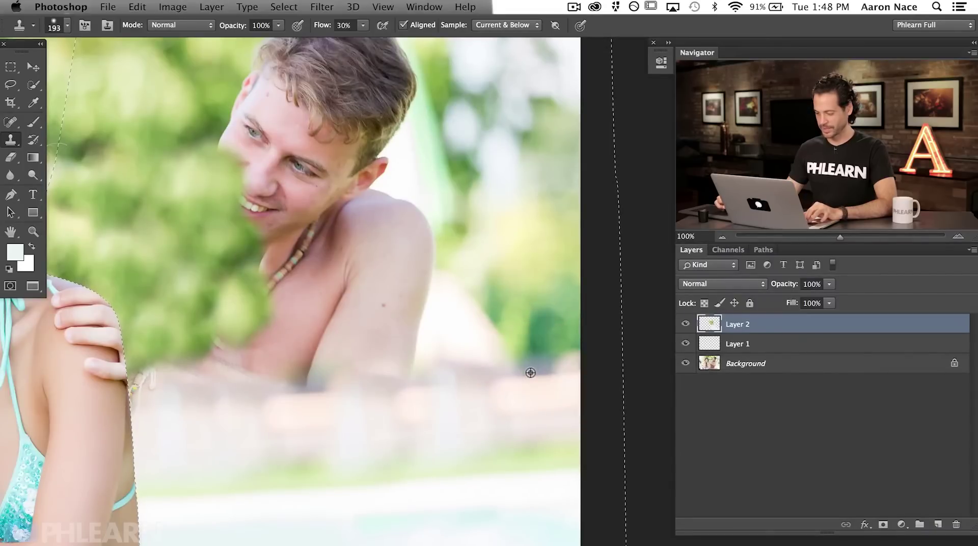
pyautogui.moveTo(186, 402)
pyautogui.mouseDown()
pyautogui.moveTo(134, 400)
pyautogui.moveTo(148, 392)
pyautogui.moveTo(199, 397)
pyautogui.mouseUp()
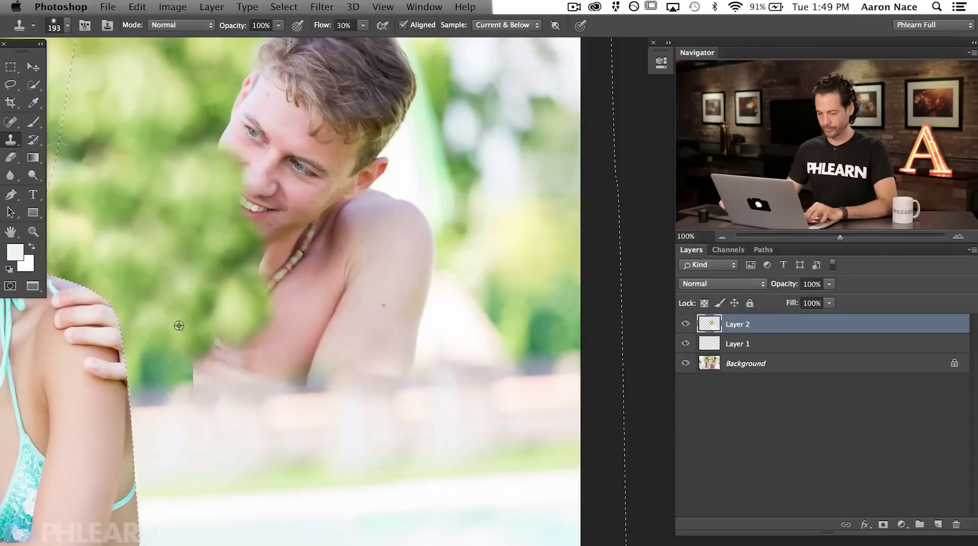
pyautogui.moveTo(191, 393); pyautogui.dragTo(186, 377)
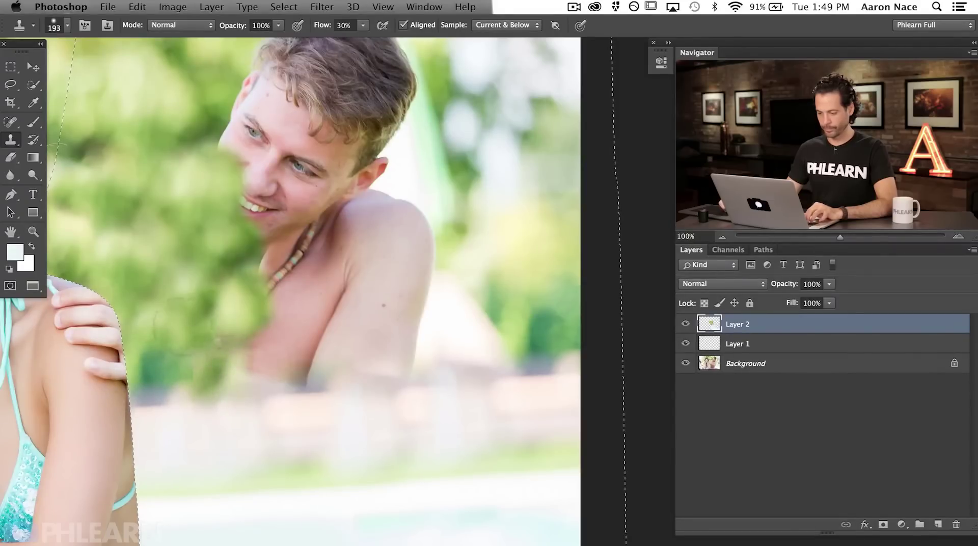
pyautogui.moveTo(189, 320); pyautogui.dragTo(207, 320)
# - Clone blurred background foliage over the man's chest with a 268 px Clone Stamp, undoing a misplaced stroke
pyautogui.moveTo(492, 196); pyautogui.dragTo(571, 266)
pyautogui.moveTo(313, 383)
pyautogui.mouseDown()
pyautogui.moveTo(321, 443)
pyautogui.moveTo(315, 433)
pyautogui.moveTo(347, 357)
pyautogui.moveTo(326, 270)
pyautogui.moveTo(291, 313)
pyautogui.moveTo(305, 258)
pyautogui.moveTo(331, 224)
pyautogui.moveTo(357, 252)
pyautogui.mouseUp()
pyautogui.moveTo(300, 179); pyautogui.dragTo(334, 192)
pyautogui.press('super+z')
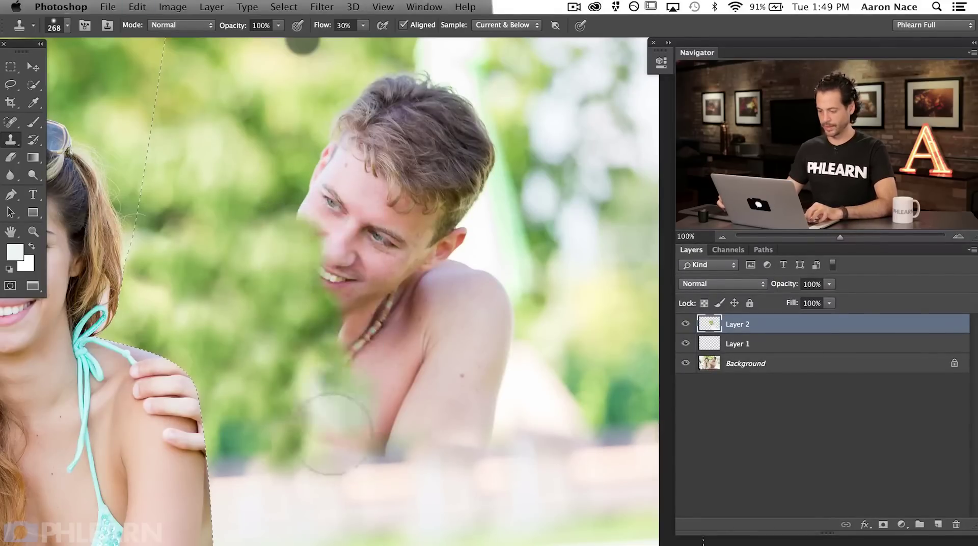
pyautogui.moveTo(344, 439)
pyautogui.mouseDown()
pyautogui.moveTo(339, 382)
pyautogui.moveTo(285, 408)
pyautogui.moveTo(321, 358)
pyautogui.moveTo(322, 316)
pyautogui.moveTo(352, 287)
pyautogui.moveTo(347, 257)
pyautogui.mouseUp()
# - Enlarge the Clone Stamp to 343 px and clone sampled foliage over the man's face, front hair and necklace
pyautogui.moveTo(224, 187)
pyautogui.mouseDown()
pyautogui.moveTo(484, 271)
pyautogui.moveTo(364, 247)
pyautogui.mouseUp()
pyautogui.moveTo(358, 189); pyautogui.dragTo(376, 152)
pyautogui.keyDown('alt'); pyautogui.click(375, 151); pyautogui.keyUp('alt')
pyautogui.moveTo(525, 317)
pyautogui.mouseDown()
pyautogui.moveTo(490, 327)
pyautogui.moveTo(515, 313)
pyautogui.moveTo(522, 265)
pyautogui.moveTo(464, 292)
pyautogui.moveTo(487, 268)
pyautogui.moveTo(497, 215)
pyautogui.moveTo(476, 220)
pyautogui.moveTo(491, 241)
pyautogui.moveTo(507, 234)
pyautogui.moveTo(495, 204)
pyautogui.mouseUp()
pyautogui.moveTo(431, 261)
pyautogui.mouseDown()
pyautogui.moveTo(461, 259)
pyautogui.moveTo(435, 157)
pyautogui.moveTo(508, 161)
pyautogui.moveTo(494, 180)
pyautogui.moveTo(535, 199)
pyautogui.moveTo(573, 168)
pyautogui.mouseUp()
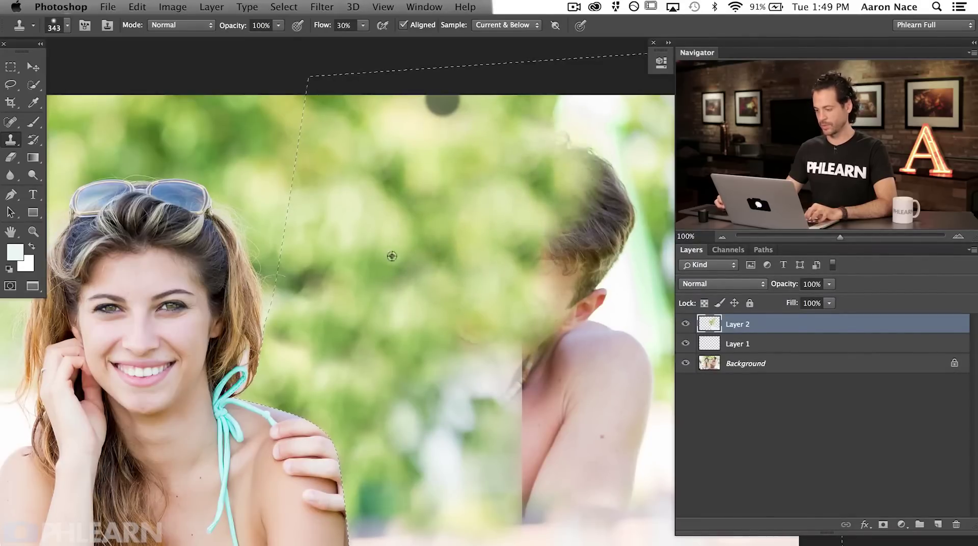
pyautogui.moveTo(504, 344)
pyautogui.mouseDown()
pyautogui.moveTo(498, 313)
pyautogui.moveTo(485, 331)
pyautogui.moveTo(485, 229)
pyautogui.moveTo(534, 281)
pyautogui.moveTo(525, 260)
pyautogui.mouseUp()
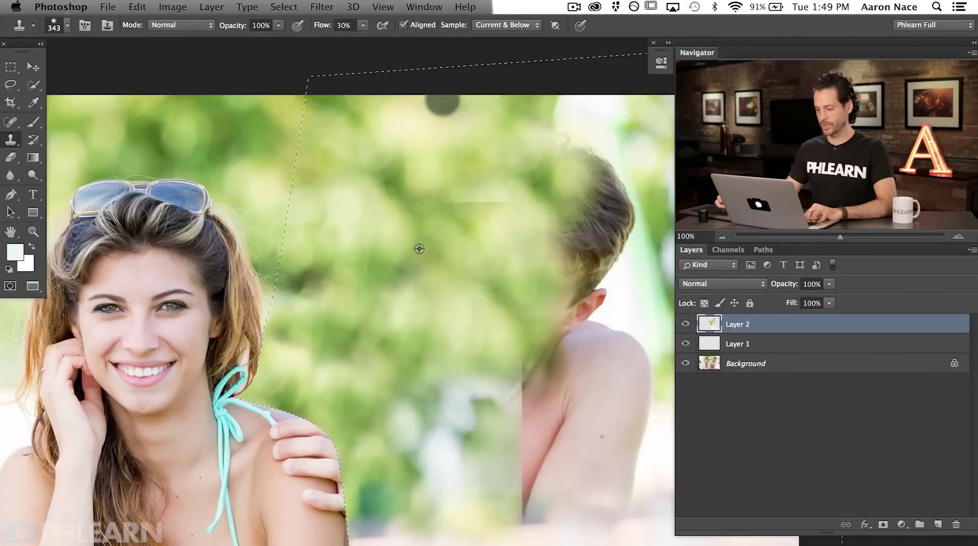
# - Paint along the fence's upper edge with an 88 px Brush in colour sampled from the fence to smooth the cloned seam
pyautogui.moveTo(365, 418); pyautogui.dragTo(399, 291)
pyautogui.moveTo(301, 419); pyautogui.dragTo(321, 286)
pyautogui.moveTo(324, 335); pyautogui.dragTo(135, 359)
pyautogui.press('b')
pyautogui.moveTo(255, 300)
pyautogui.mouseDown()
pyautogui.moveTo(238, 304)
pyautogui.moveTo(250, 301)
pyautogui.mouseUp()
pyautogui.keyDown('alt'); pyautogui.click(243, 303); pyautogui.keyUp('alt')
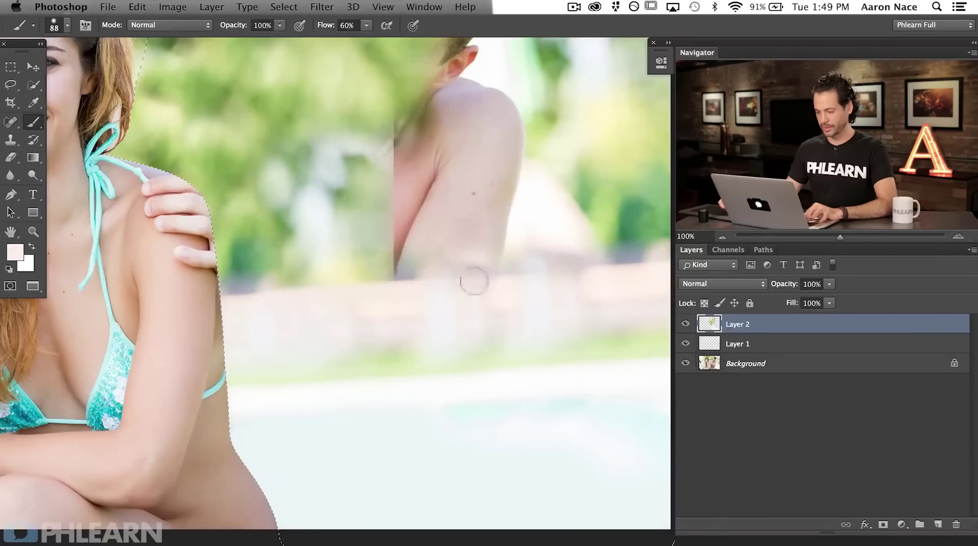
pyautogui.moveTo(250, 295)
pyautogui.mouseDown()
pyautogui.moveTo(421, 269)
pyautogui.moveTo(253, 291)
pyautogui.moveTo(454, 276)
pyautogui.moveTo(436, 286)
pyautogui.mouseUp()
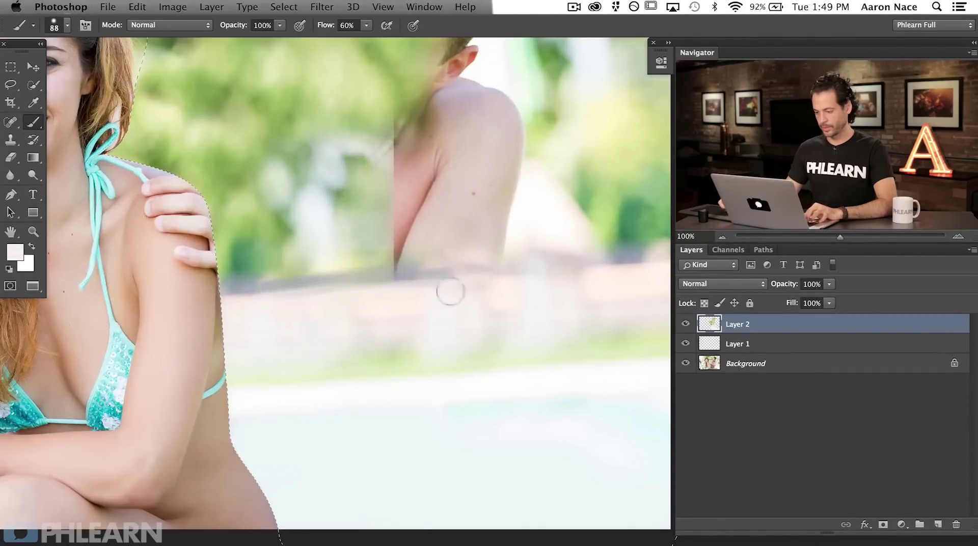
# - Paint over the cloned foliage's hard edge beside the man's chest with a 147 to 210 px Brush in greens sampled from the background
pyautogui.moveTo(314, 293); pyautogui.dragTo(273, 242)
pyautogui.moveTo(280, 282); pyautogui.dragTo(311, 282)
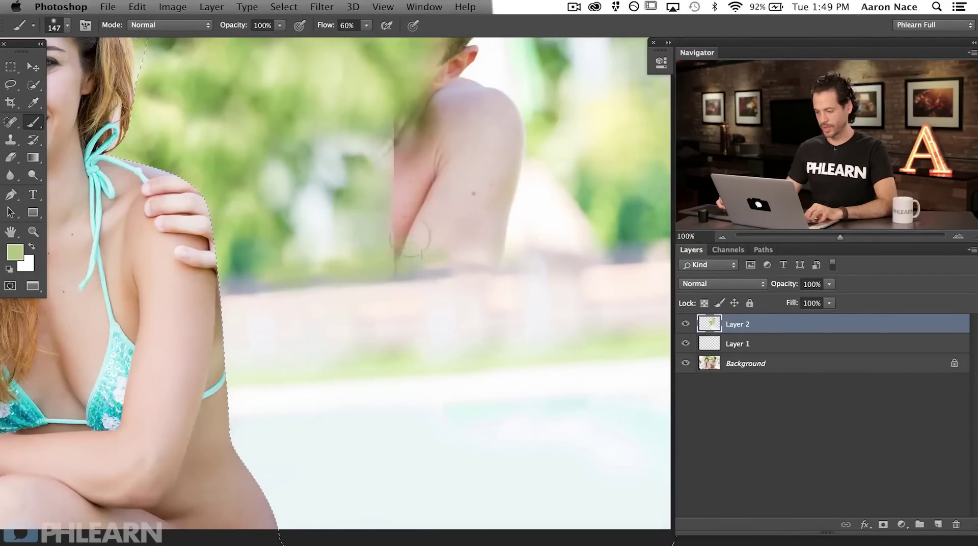
pyautogui.moveTo(366, 245)
pyautogui.mouseDown()
pyautogui.moveTo(390, 153)
pyautogui.moveTo(413, 168)
pyautogui.moveTo(403, 248)
pyautogui.mouseUp()
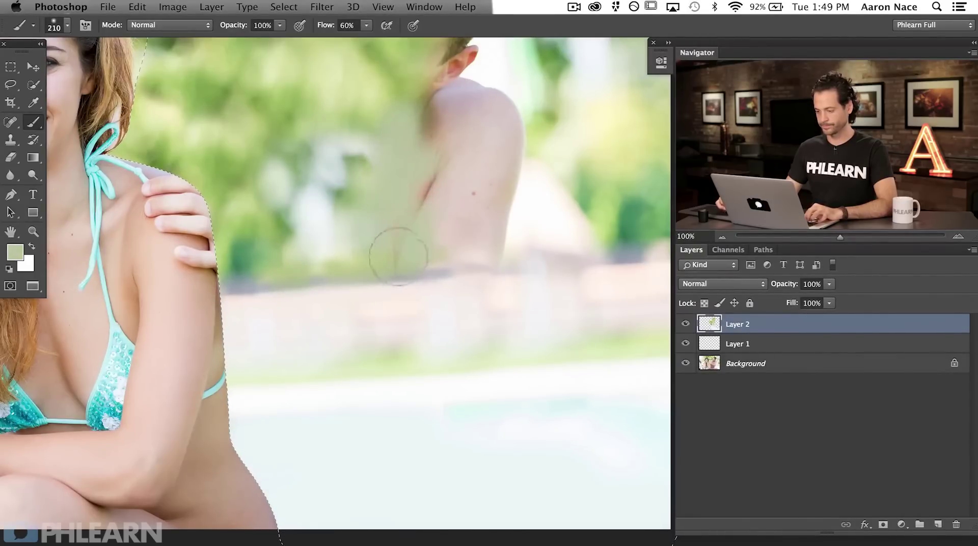
# - Invert the selection so that the woman's shoulder and the hand on it can be painted
pyautogui.moveTo(258, 339); pyautogui.dragTo(486, 511)
pyautogui.moveTo(502, 458); pyautogui.dragTo(457, 447)
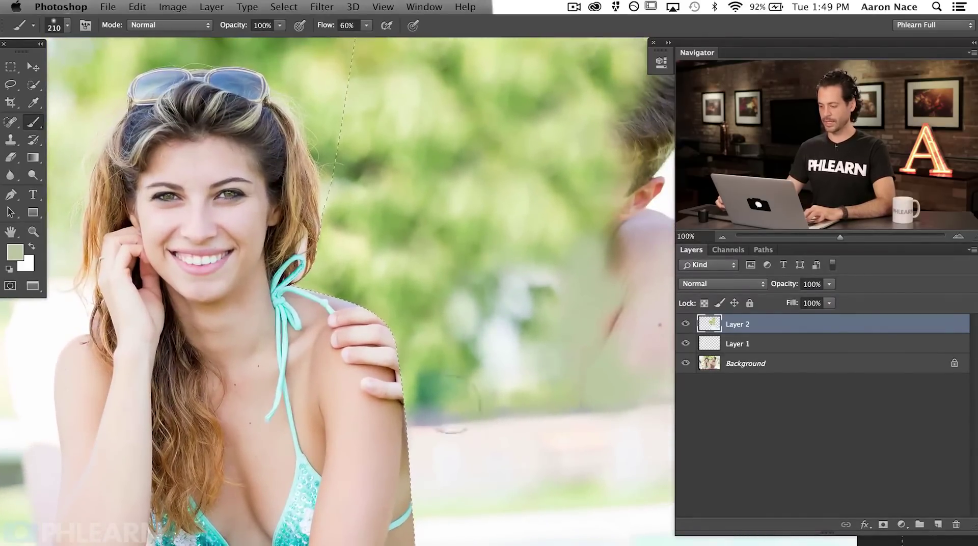
pyautogui.moveTo(386, 358); pyautogui.dragTo(533, 285)
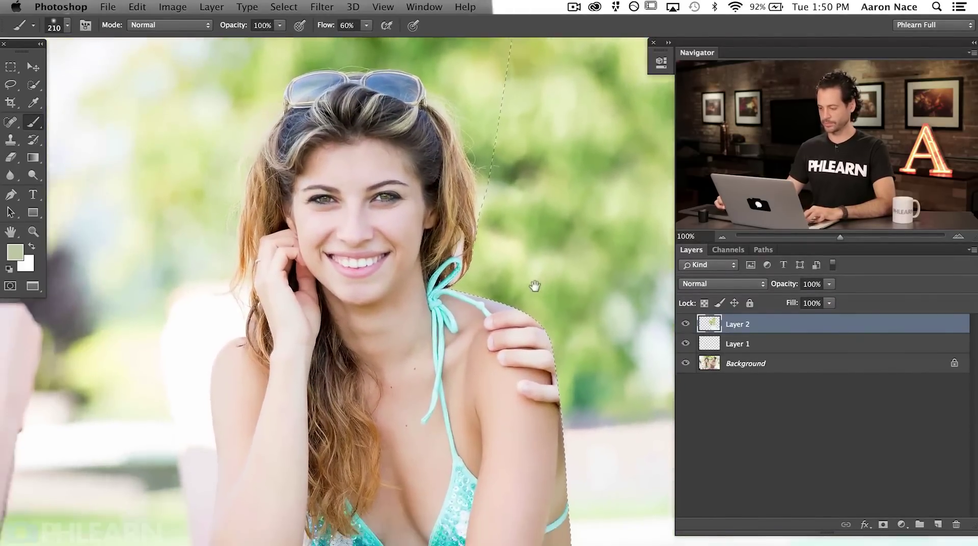
pyautogui.moveTo(545, 423)
pyautogui.mouseDown()
pyautogui.moveTo(512, 418)
pyautogui.moveTo(379, 301)
pyautogui.mouseUp()
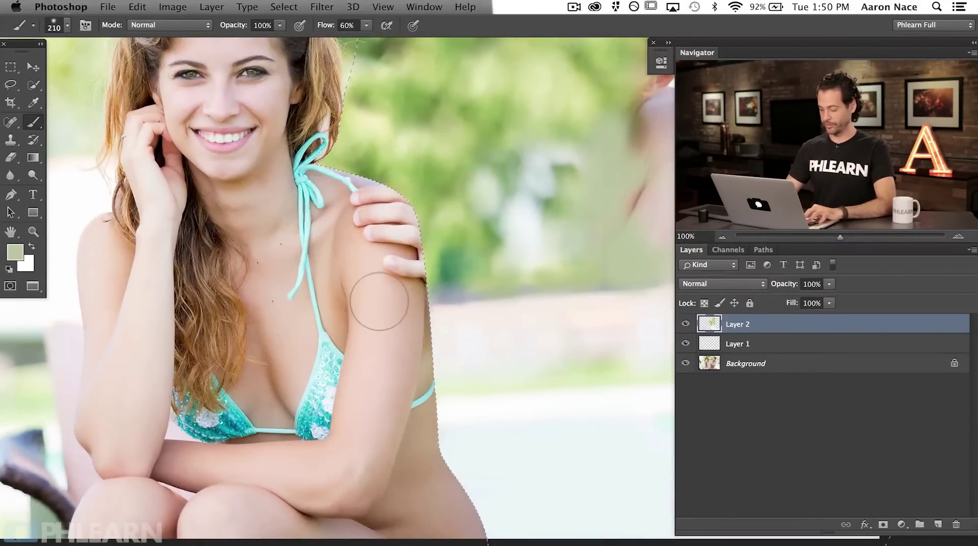
pyautogui.press('super+plus')
pyautogui.moveTo(352, 296); pyautogui.dragTo(415, 485)
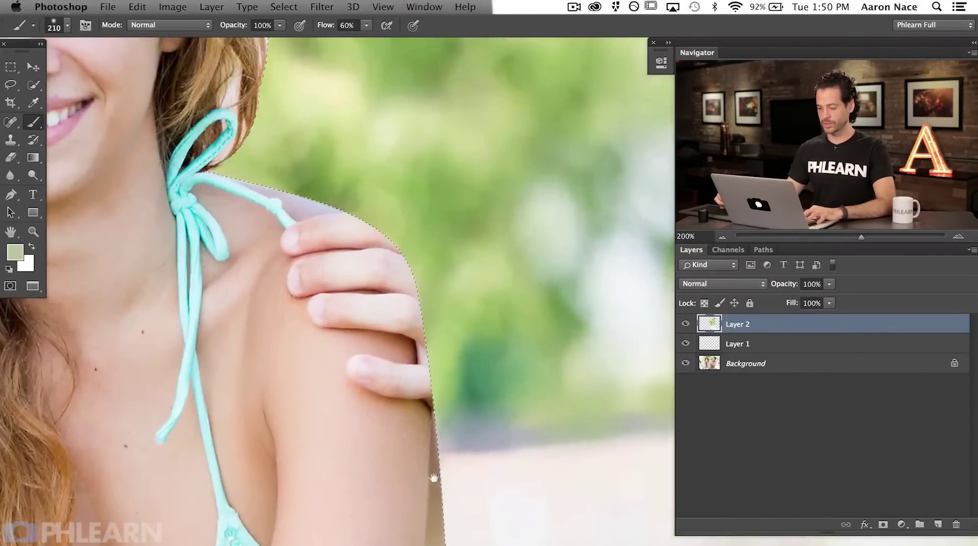
pyautogui.click(291, 8)
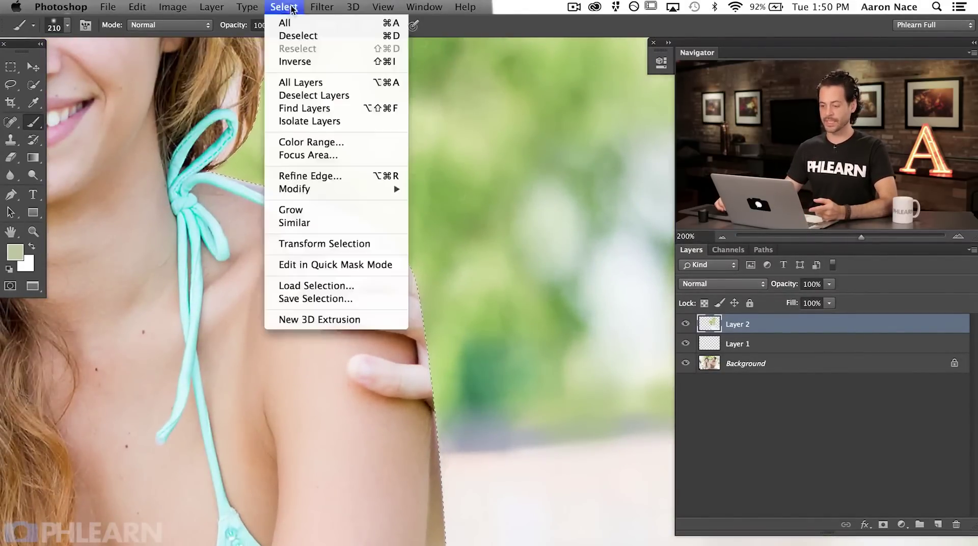
pyautogui.click(317, 62)
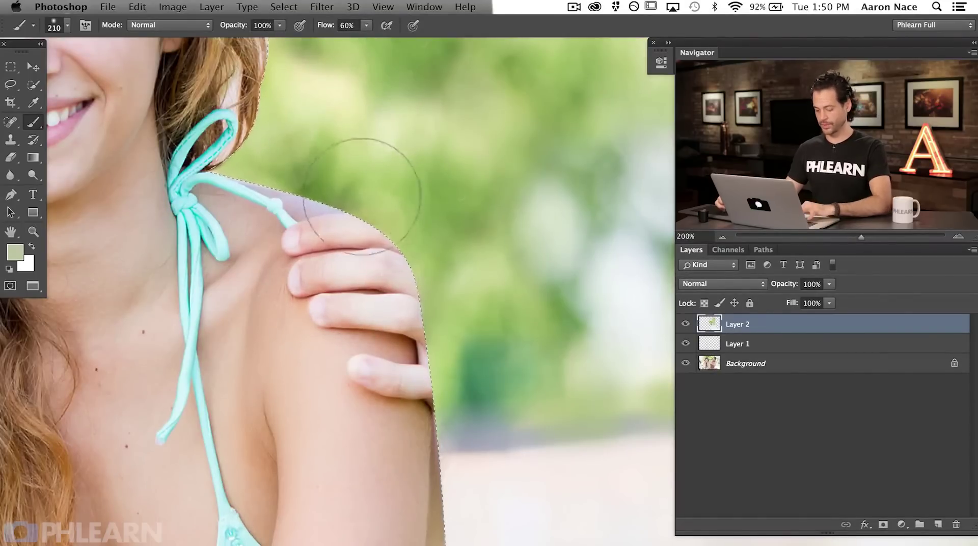
# - Paint over the lower fingers on the woman's upper arm with a 210 px Brush in skin colour sampled from the arm
pyautogui.keyDown('alt'); pyautogui.click(380, 429); pyautogui.keyUp('alt')
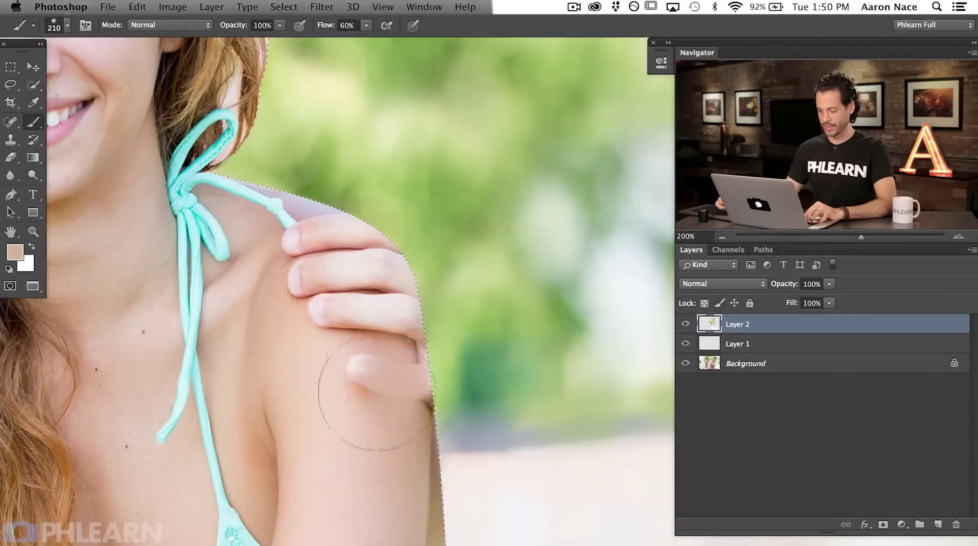
pyautogui.moveTo(378, 395); pyautogui.dragTo(363, 379)
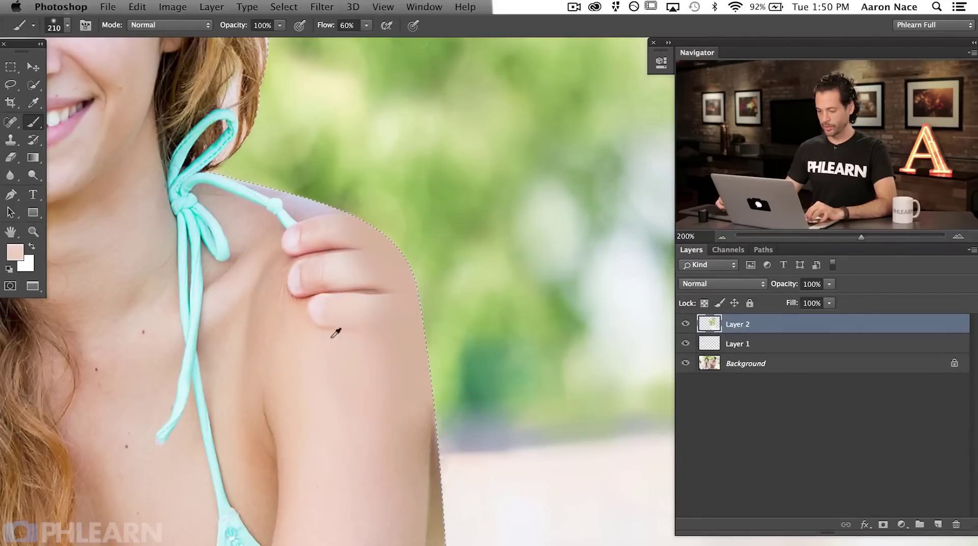
pyautogui.moveTo(334, 283)
pyautogui.mouseDown()
pyautogui.moveTo(305, 310)
pyautogui.moveTo(302, 295)
pyautogui.moveTo(207, 257)
pyautogui.moveTo(312, 330)
pyautogui.moveTo(299, 340)
pyautogui.mouseUp()
# - Clone arm skin over the second finger with a 148 px Clone Stamp, undoing a stroke that copies the bikini straps onto the shoulder
pyautogui.press('s')
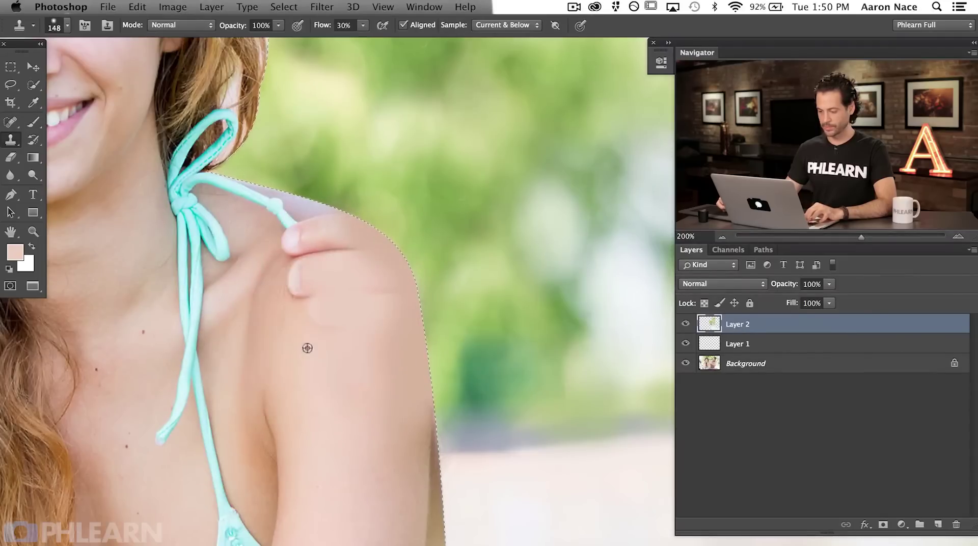
pyautogui.moveTo(304, 292)
pyautogui.mouseDown()
pyautogui.moveTo(319, 315)
pyautogui.moveTo(308, 282)
pyautogui.moveTo(374, 318)
pyautogui.mouseUp()
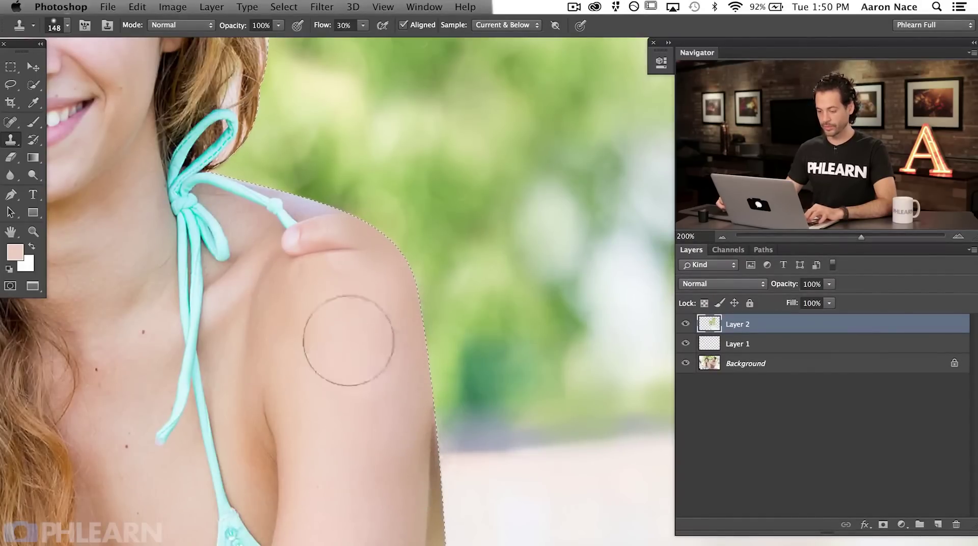
pyautogui.moveTo(276, 315)
pyautogui.mouseDown()
pyautogui.moveTo(354, 327)
pyautogui.moveTo(410, 261)
pyautogui.mouseUp()
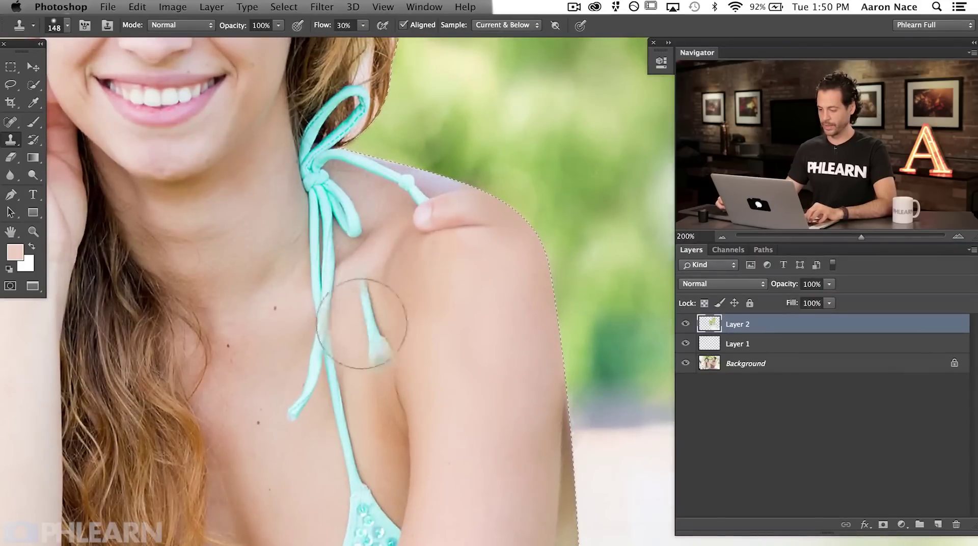
pyautogui.moveTo(468, 230)
pyautogui.mouseDown()
pyautogui.moveTo(498, 240)
pyautogui.moveTo(507, 339)
pyautogui.mouseUp()
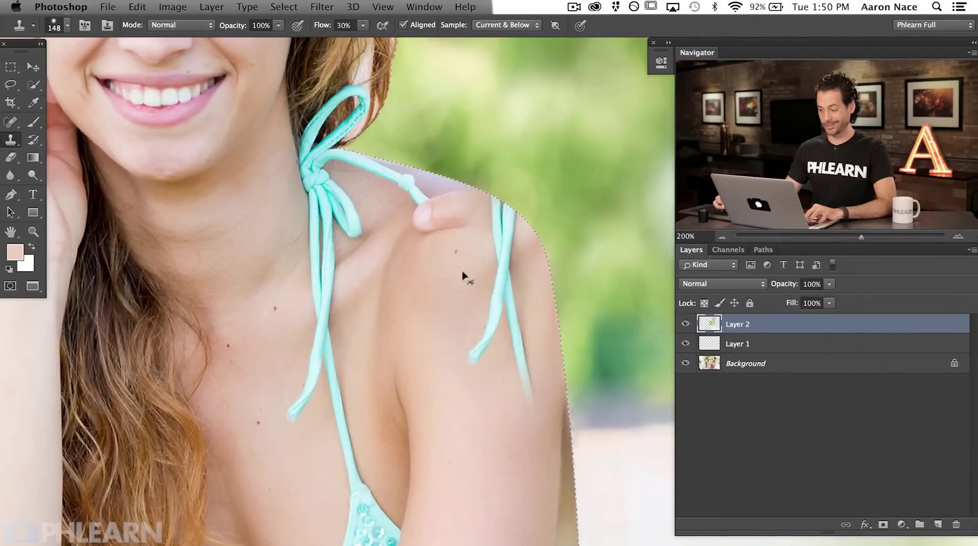
pyautogui.hotkey('ctrl', 'z')
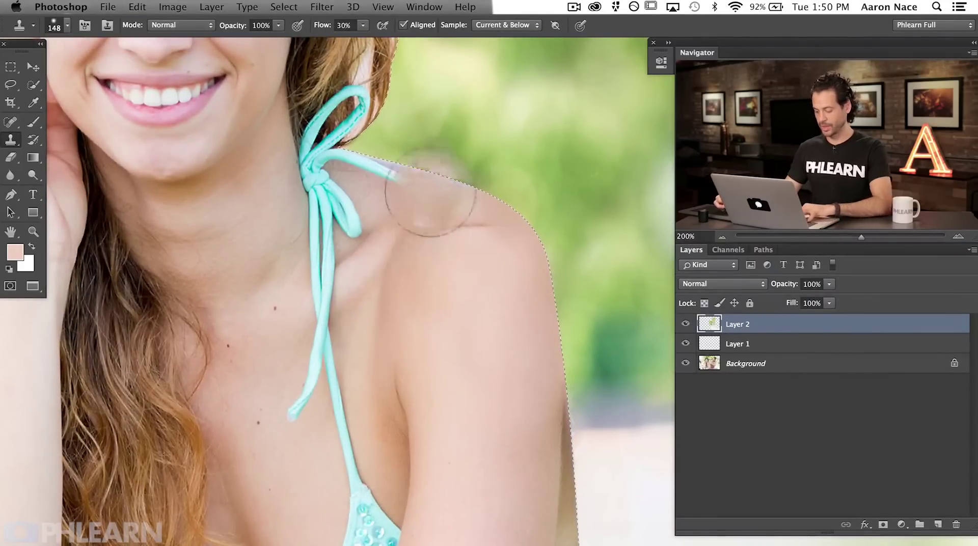
# - Paint sampled skin tones over the top finger beside the bikini strap's end with an 84 px and a 46 px Brush
pyautogui.press('b')
pyautogui.moveTo(437, 228)
pyautogui.mouseDown()
pyautogui.moveTo(436, 220)
pyautogui.moveTo(423, 234)
pyautogui.moveTo(402, 216)
pyautogui.mouseUp()
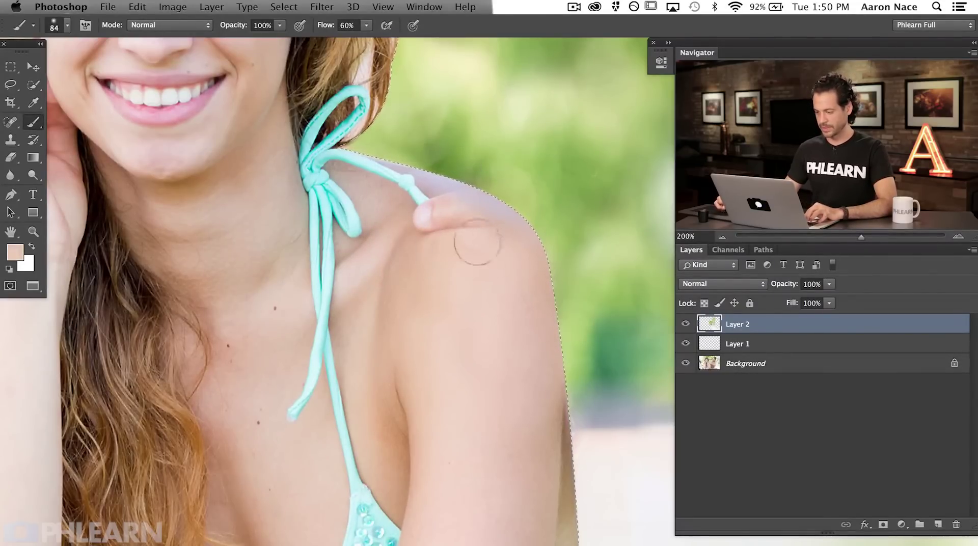
pyautogui.keyDown('alt'); pyautogui.click(409, 250); pyautogui.keyUp('alt')
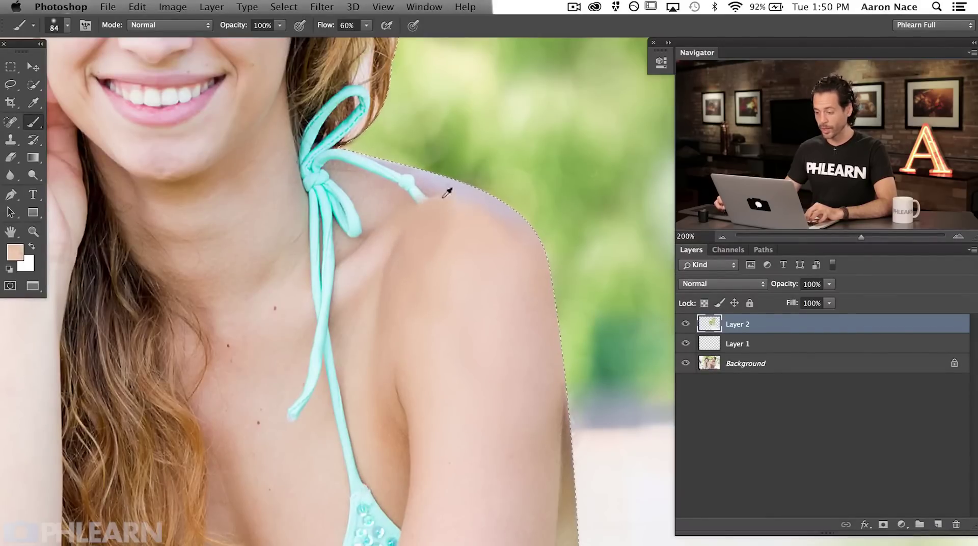
pyautogui.moveTo(448, 295); pyautogui.dragTo(461, 279)
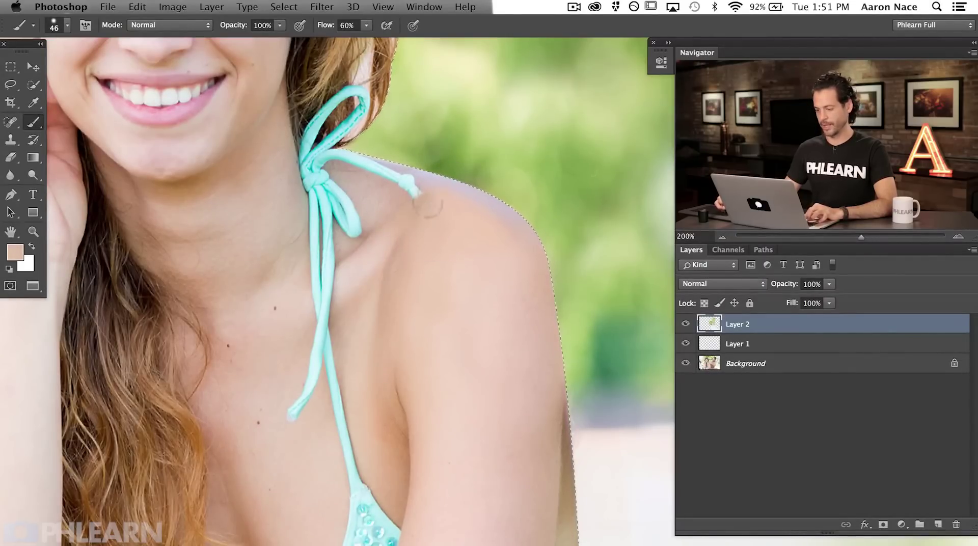
# - Blend the shoulder and the arm's outer edge with a 139 px Brush, sampling skin, edge shadow and background colours
pyautogui.moveTo(465, 244); pyautogui.dragTo(509, 255)
pyautogui.keyDown('alt'); pyautogui.click(456, 237); pyautogui.keyUp('alt')
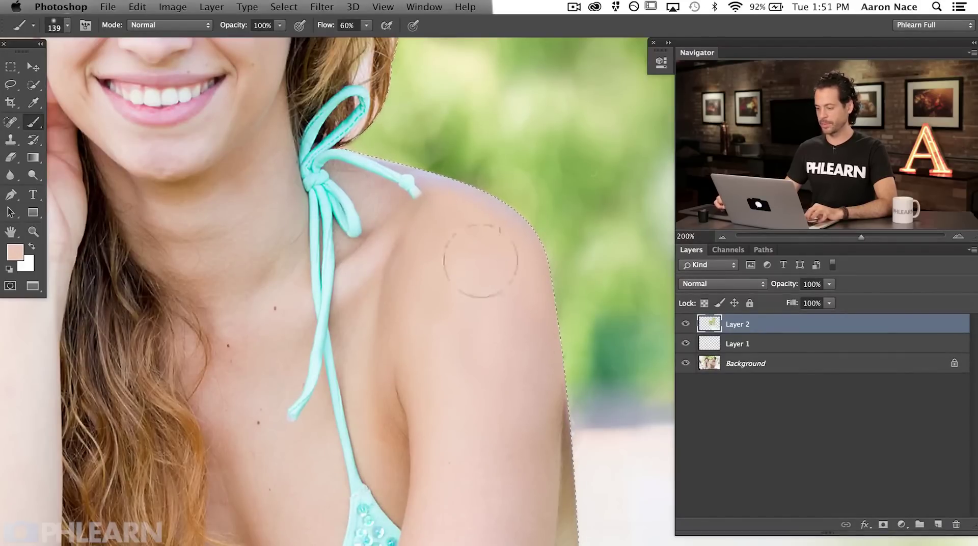
pyautogui.keyDown('alt'); pyautogui.click(569, 444); pyautogui.keyUp('alt')
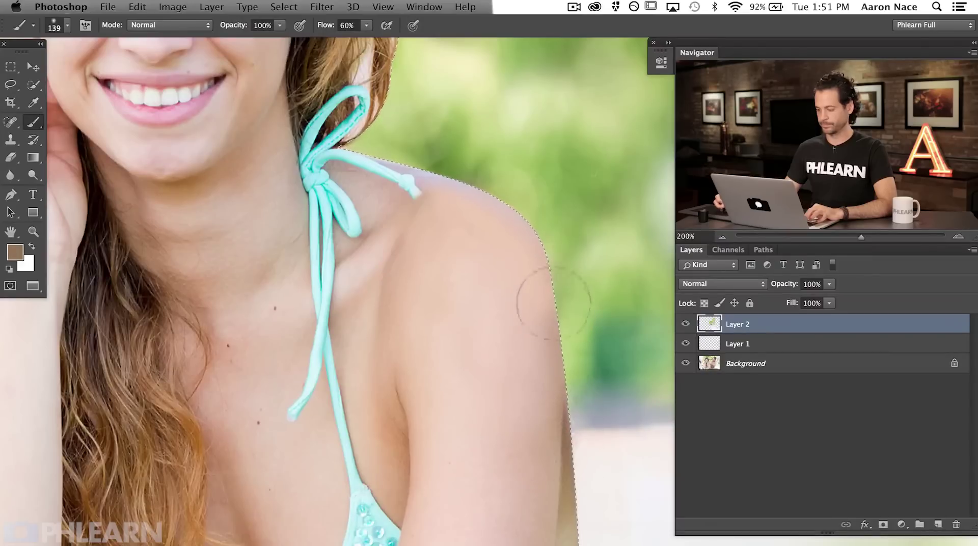
pyautogui.keyDown('alt'); pyautogui.click(509, 164); pyautogui.keyUp('alt')
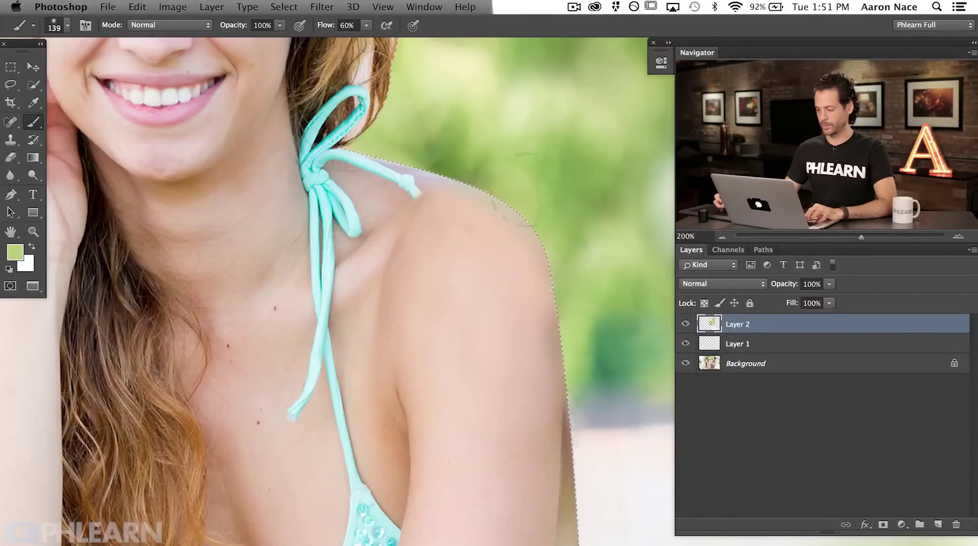
pyautogui.hscroll(5, 564, 290)
pyautogui.scroll(-3, 563, 290)
pyautogui.keyDown('alt'); pyautogui.click(520, 390); pyautogui.keyUp('alt')
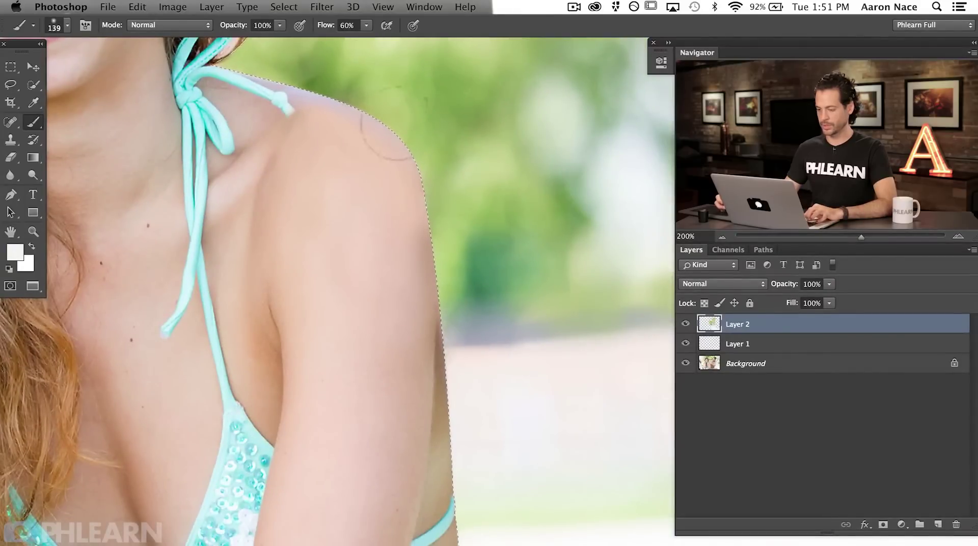
# - Hide the selection outline and smooth the upper arm with a 150 px Brush in skin and shadow tones sampled along the arm
pyautogui.press('super+h')
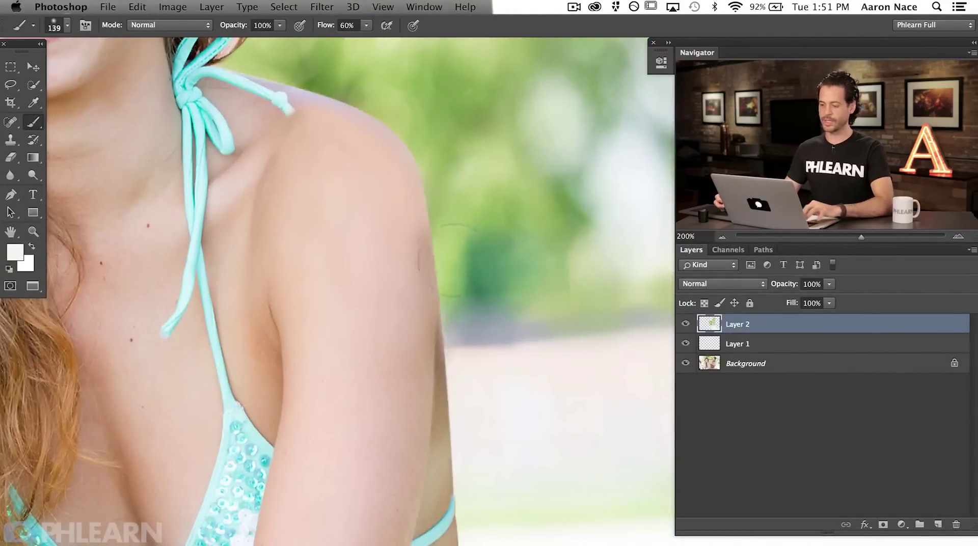
pyautogui.keyDown('alt'); pyautogui.click(373, 216); pyautogui.keyUp('alt')
pyautogui.keyDown('alt'); pyautogui.click(436, 481); pyautogui.keyUp('alt')
pyautogui.press(']')
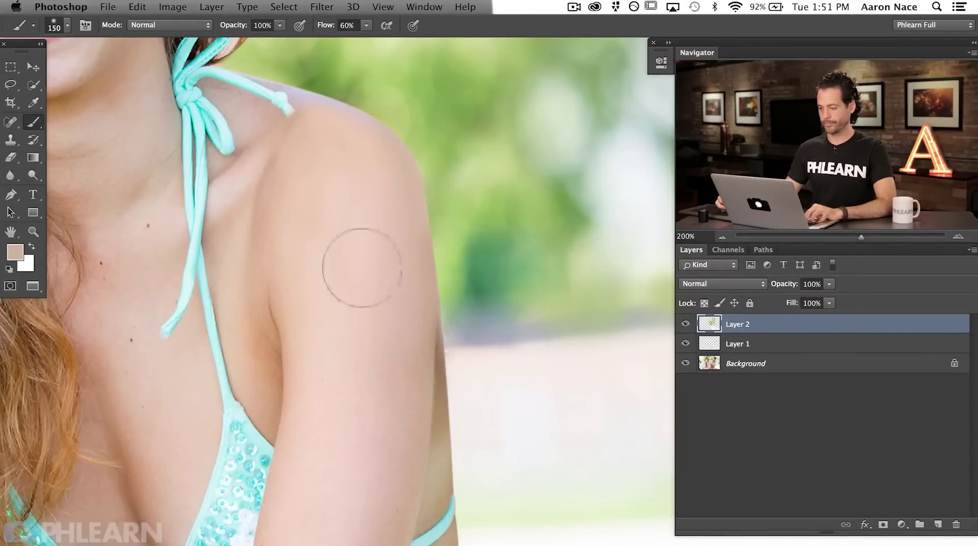
pyautogui.keyDown('alt'); pyautogui.click(351, 211); pyautogui.keyUp('alt')
pyautogui.scroll(-3, 421, 343)
pyautogui.keyDown('alt'); pyautogui.click(447, 373); pyautogui.keyUp('alt')
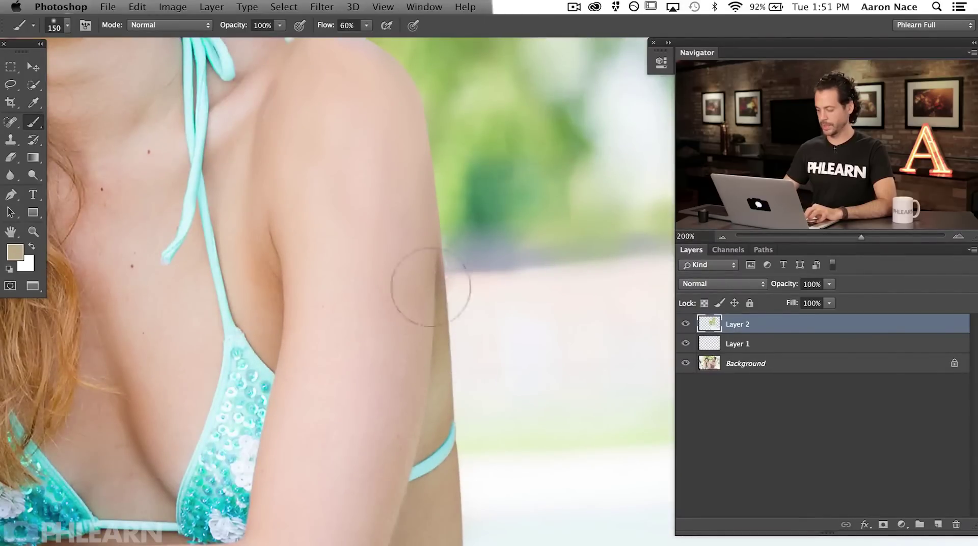
# - Even out the shoulder and upper arm with a 189 px Brush, resampling light and dark skin tones
pyautogui.press('super+minus')
pyautogui.press('super+minus')
pyautogui.press('super+plus')
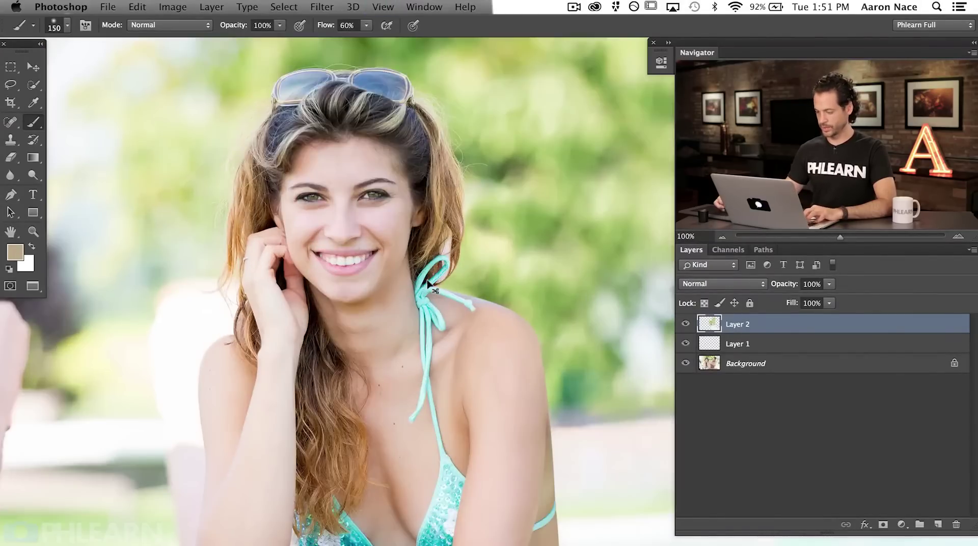
pyautogui.moveTo(524, 394)
pyautogui.mouseDown()
pyautogui.moveTo(457, 310)
pyautogui.moveTo(476, 286)
pyautogui.mouseUp()
pyautogui.keyDown('alt'); pyautogui.click(435, 287); pyautogui.keyUp('alt')
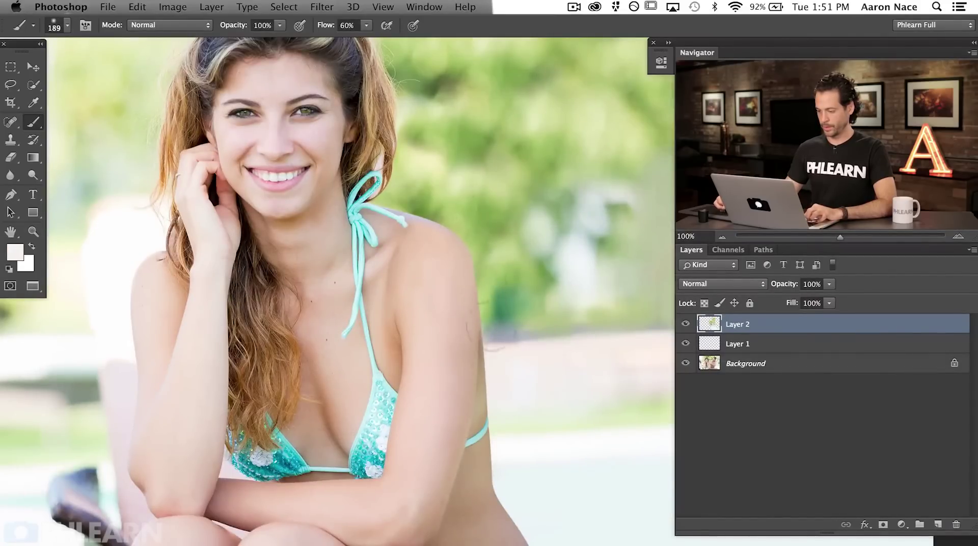
pyautogui.keyDown('alt'); pyautogui.click(459, 260); pyautogui.keyUp('alt')
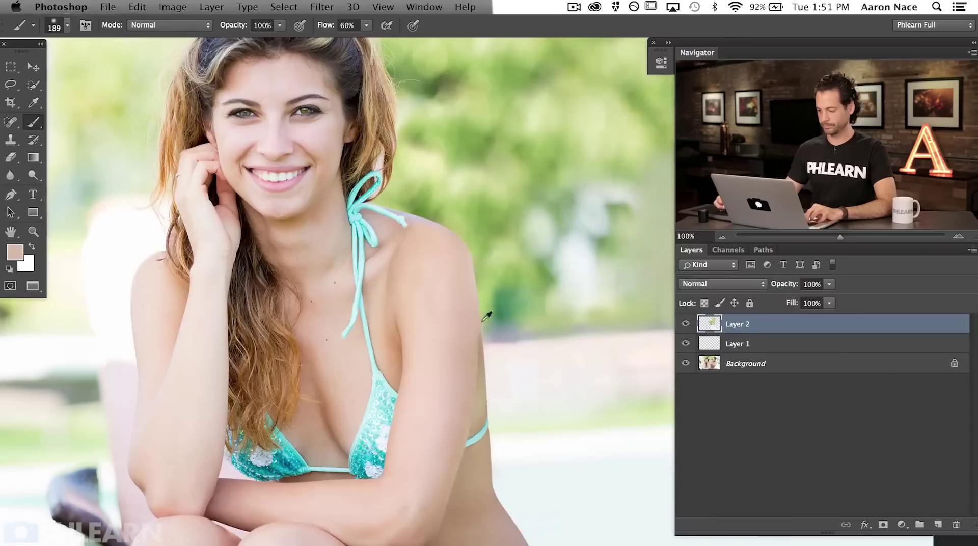
pyautogui.keyDown('alt'); pyautogui.click(511, 374); pyautogui.keyUp('alt')
pyautogui.keyDown('alt'); pyautogui.click(427, 275); pyautogui.keyUp('alt')
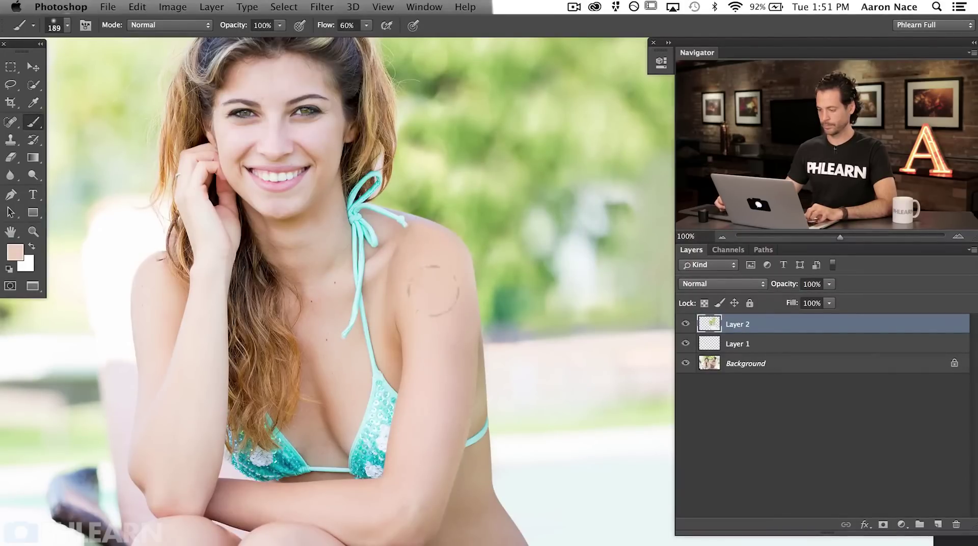
pyautogui.keyDown('alt'); pyautogui.click(400, 322); pyautogui.keyUp('alt')
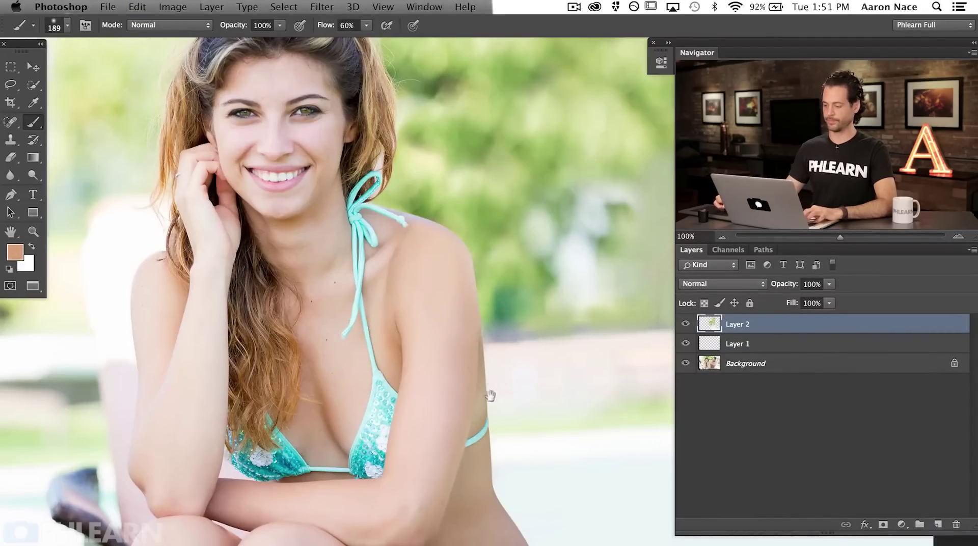
# - Compare the retouched shoulder before and after by switching Layer 2's visibility off and on repeatedly
pyautogui.hscroll(-3, 561, 362)
pyautogui.click(683, 322)
pyautogui.click(683, 322)
pyautogui.click(683, 322)
pyautogui.click(683, 323)
pyautogui.click(682, 324)
pyautogui.click(682, 324)
pyautogui.click(682, 324)
pyautogui.click(682, 324)
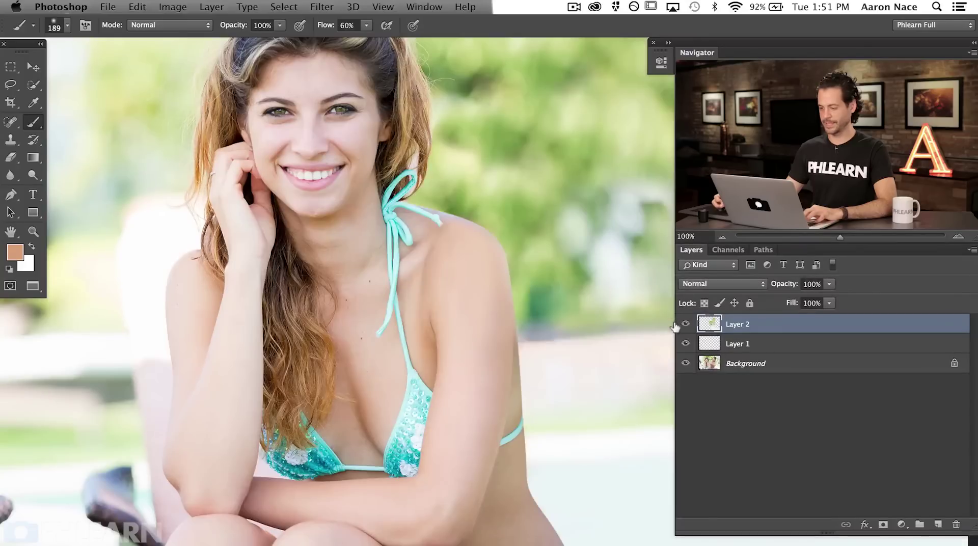
# - Frame a portrait crop tightly around the woman, excluding the rest of the man and the excess background on both sides
pyautogui.scroll(3, 460, 385)
pyautogui.hscroll(-3, 460, 385)
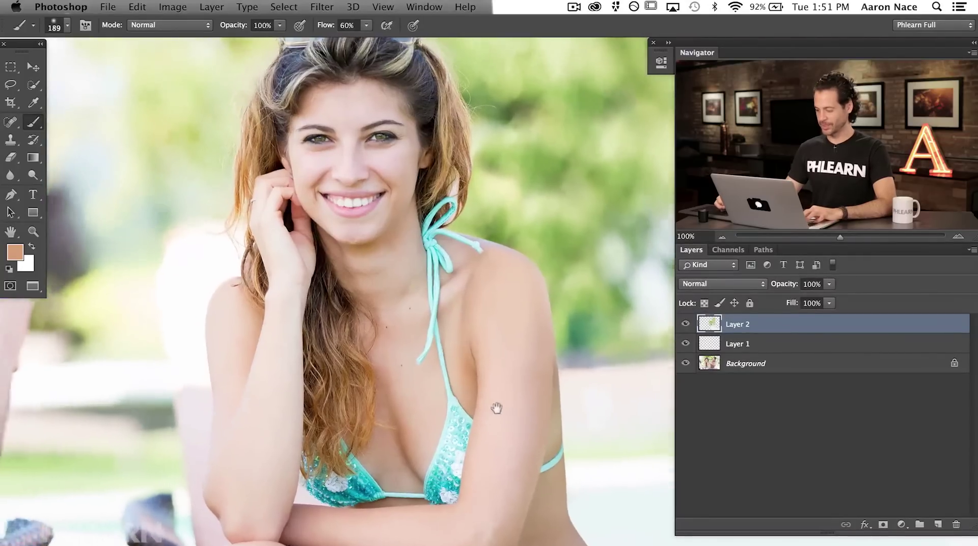
pyautogui.scroll(-1, 466, 291)
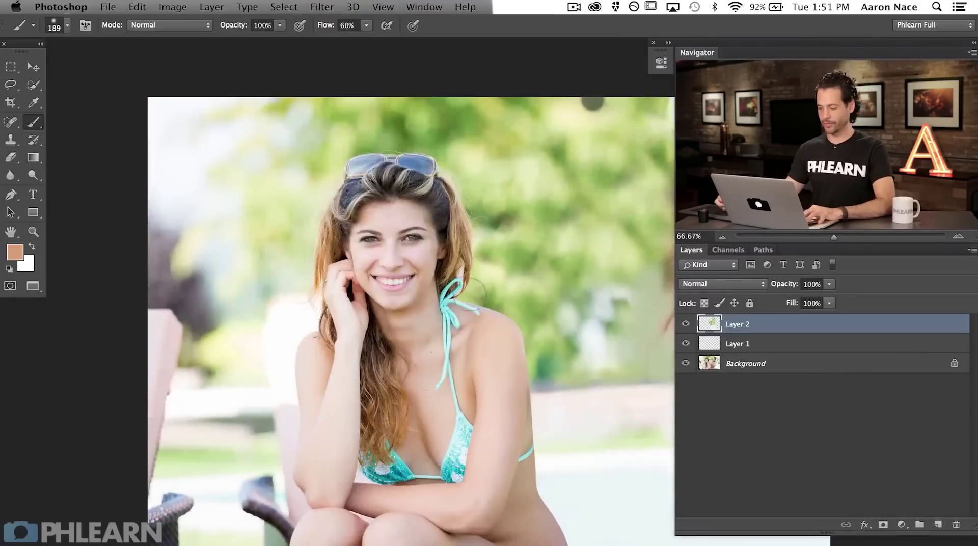
pyautogui.moveTo(486, 394); pyautogui.dragTo(380, 383)
pyautogui.moveTo(434, 352); pyautogui.dragTo(410, 362)
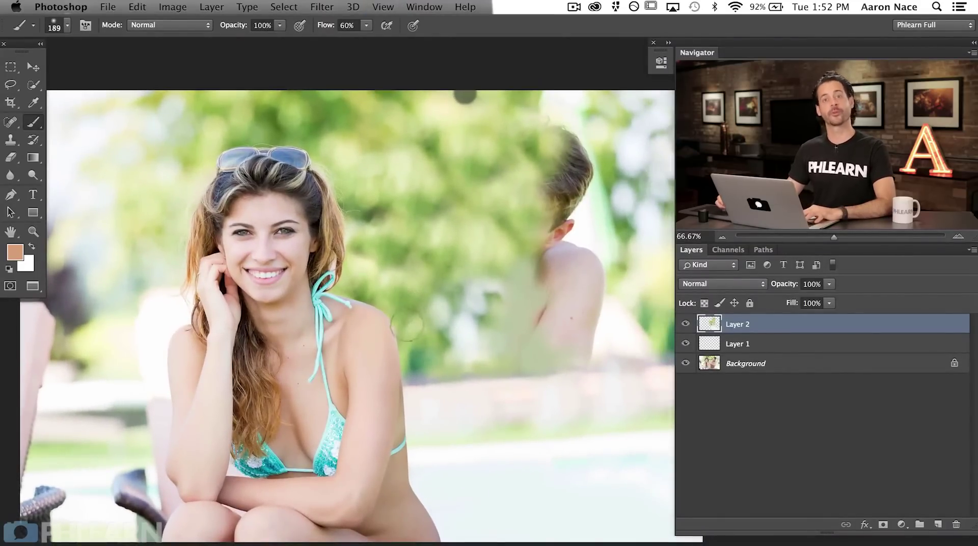
pyautogui.press('c')
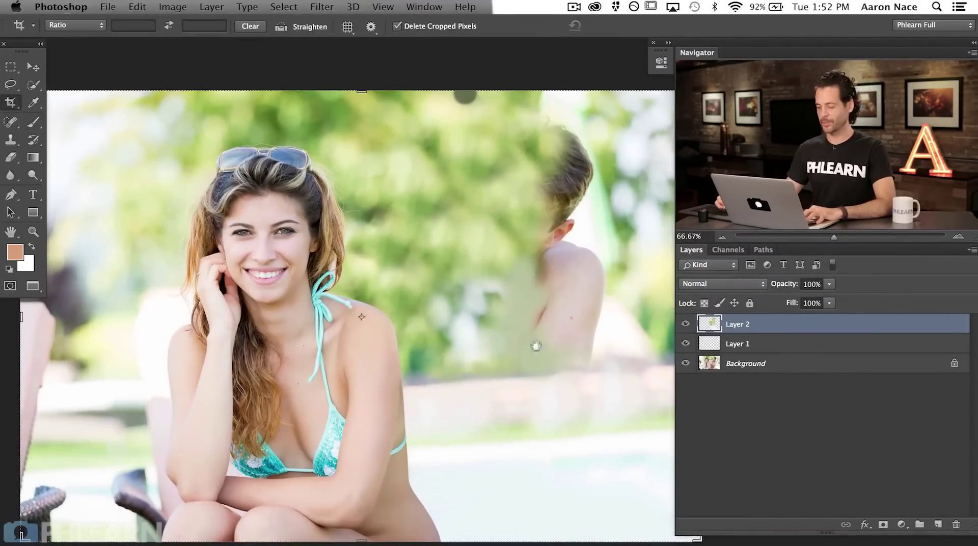
pyautogui.moveTo(544, 348); pyautogui.dragTo(451, 352)
pyautogui.moveTo(602, 318); pyautogui.dragTo(485, 318)
pyautogui.moveTo(55, 319); pyautogui.dragTo(93, 319)
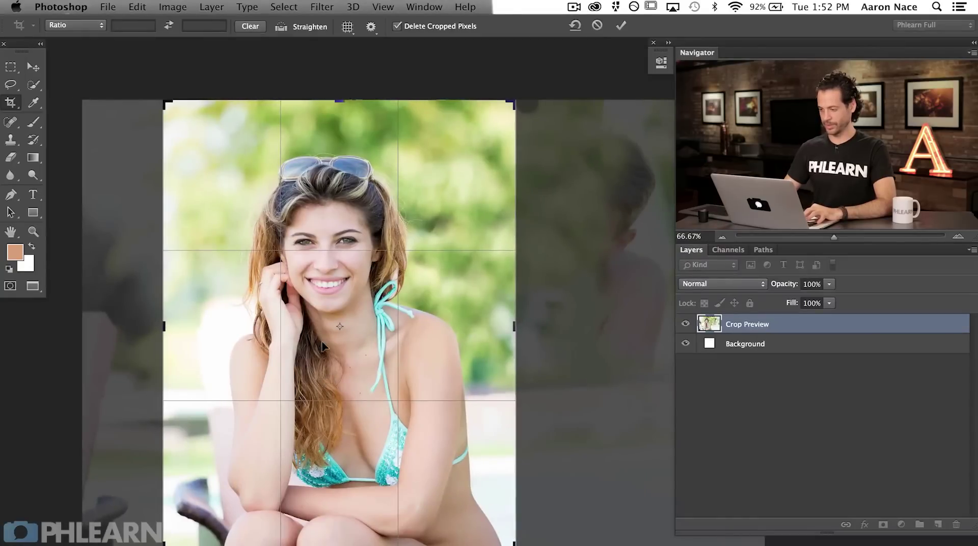
# - Turn off Delete Cropped Pixels, fine-tune the crop's width, and apply the crop
pyautogui.click(400, 26)
pyautogui.moveTo(514, 326)
pyautogui.mouseDown()
pyautogui.moveTo(530, 328)
pyautogui.moveTo(512, 320)
pyautogui.mouseUp()
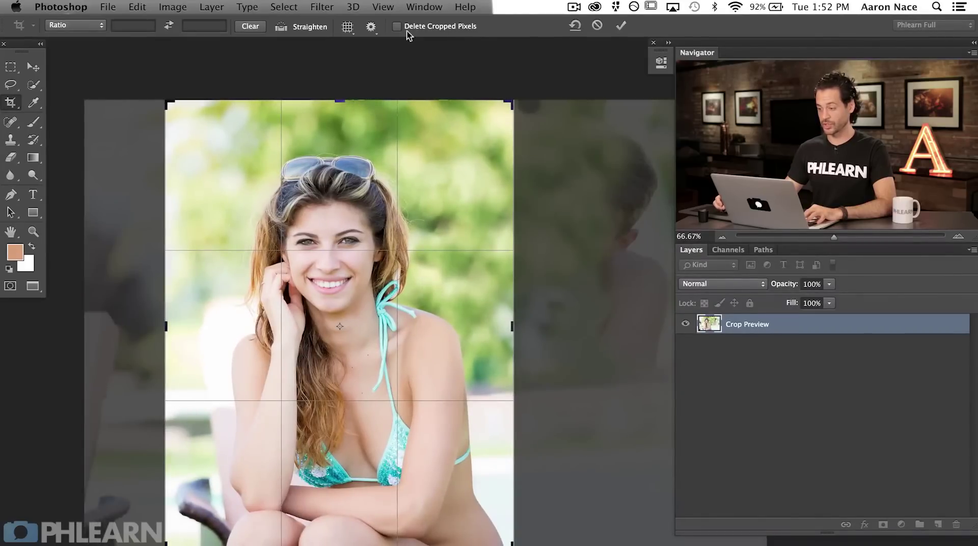
pyautogui.click(620, 26)
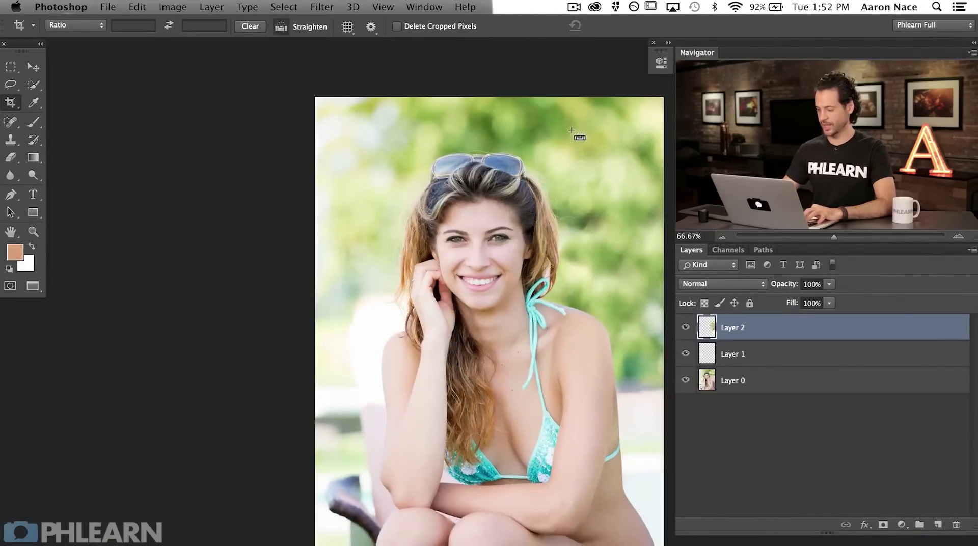
# - Group the retouching layers Layer 2 and Layer 1 together
pyautogui.press('super+plus')
pyautogui.moveTo(463, 332); pyautogui.dragTo(343, 307)
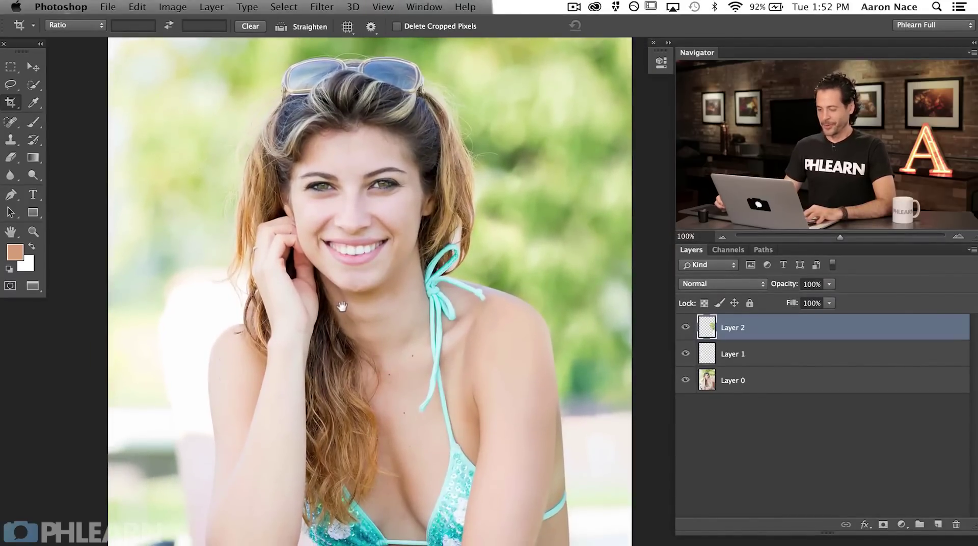
pyautogui.keyDown('shift'); pyautogui.click(760, 348); pyautogui.keyUp('shift')
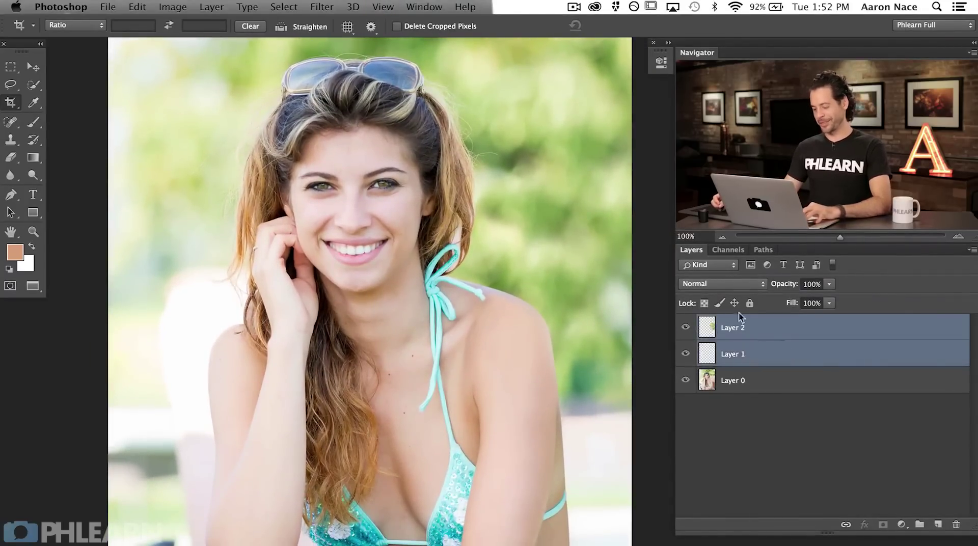
pyautogui.press('super+g')
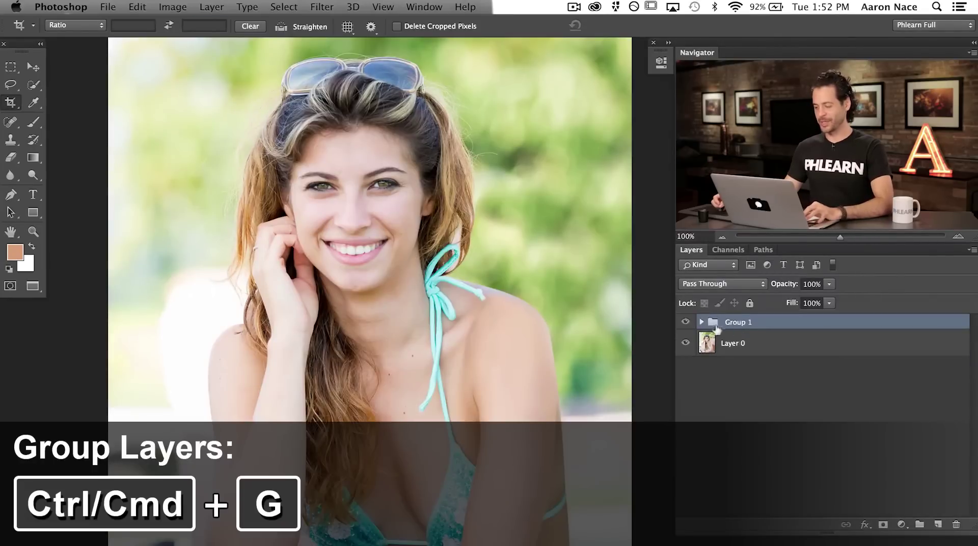